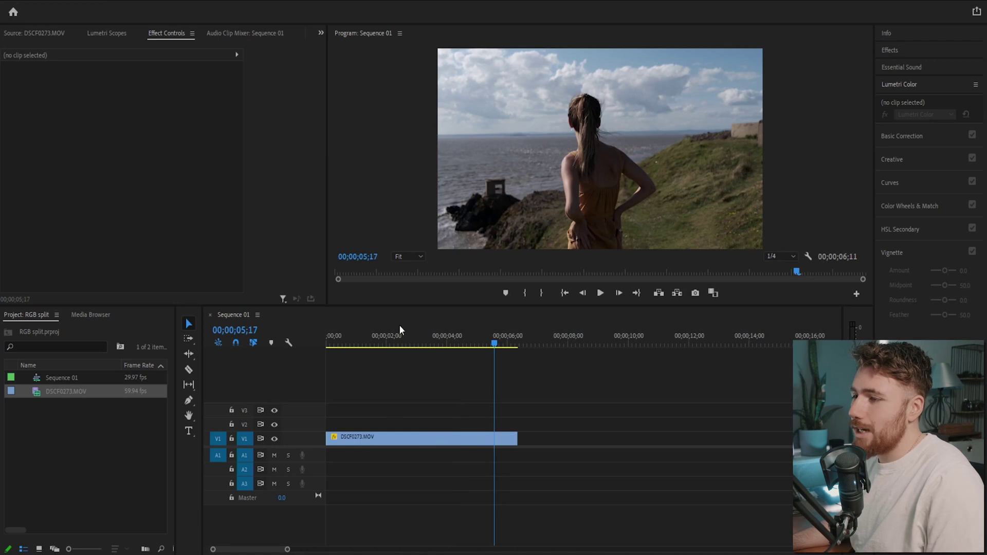
# Duplicate the DSCF0273.MOV clip onto V2, apply a greyscale Tint effect, and copy it onto V3 and V4.
pyautogui.moveTo(380, 340); pyautogui.dragTo(480, 343)
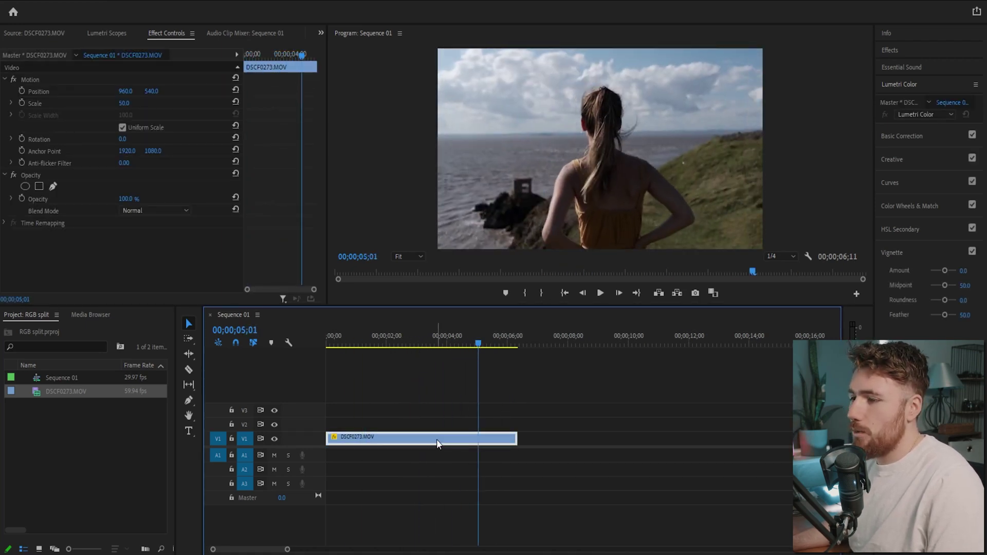
pyautogui.moveTo(437, 439); pyautogui.dragTo(436, 426)
pyautogui.click(889, 50)
pyautogui.click(900, 67)
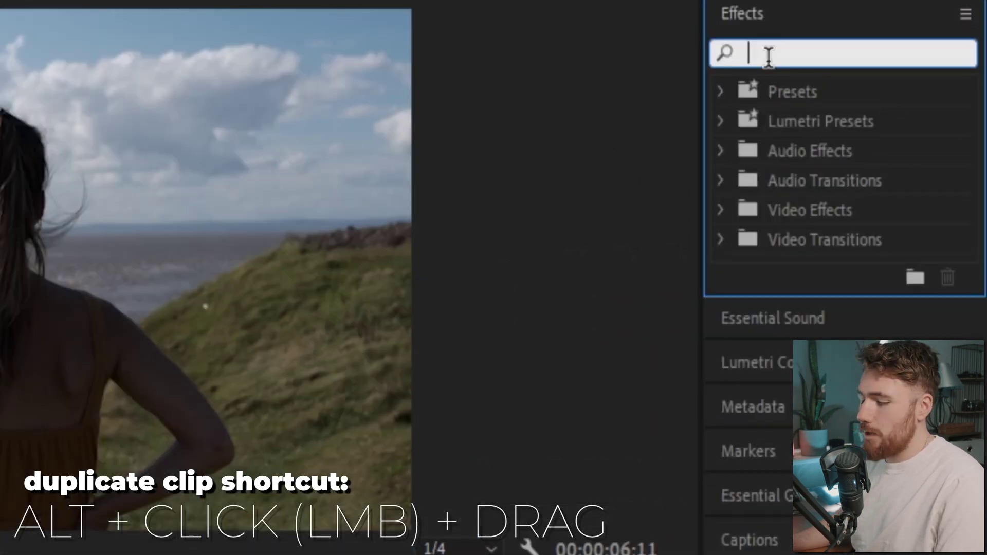
pyautogui.write('tint')
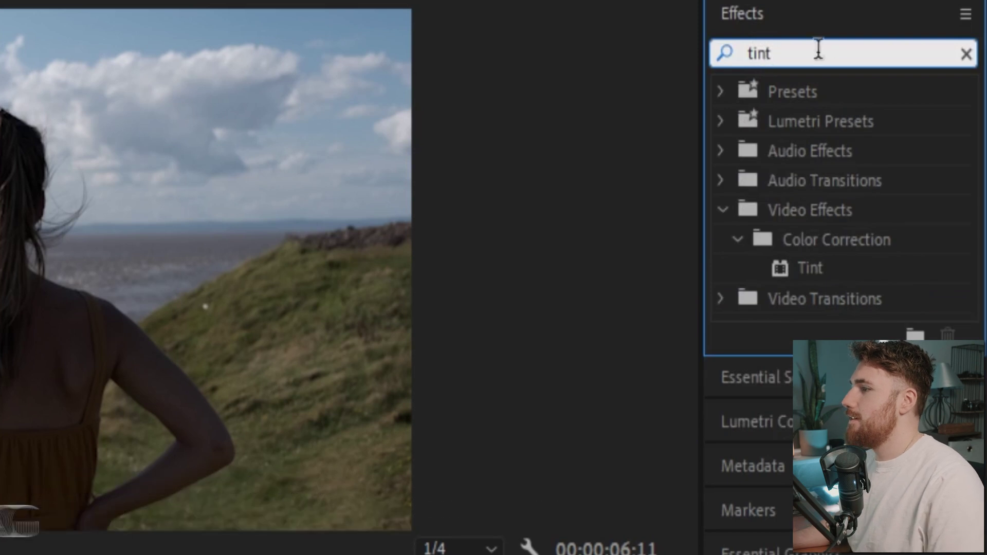
pyautogui.moveTo(789, 266); pyautogui.dragTo(399, 427)
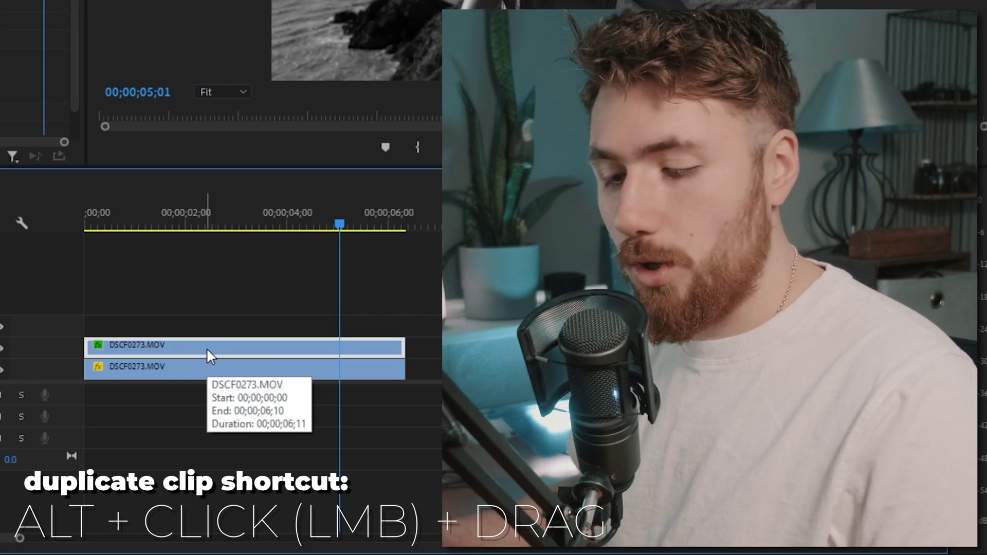
pyautogui.moveTo(206, 348); pyautogui.dragTo(192, 322)
pyautogui.click(558, 419)
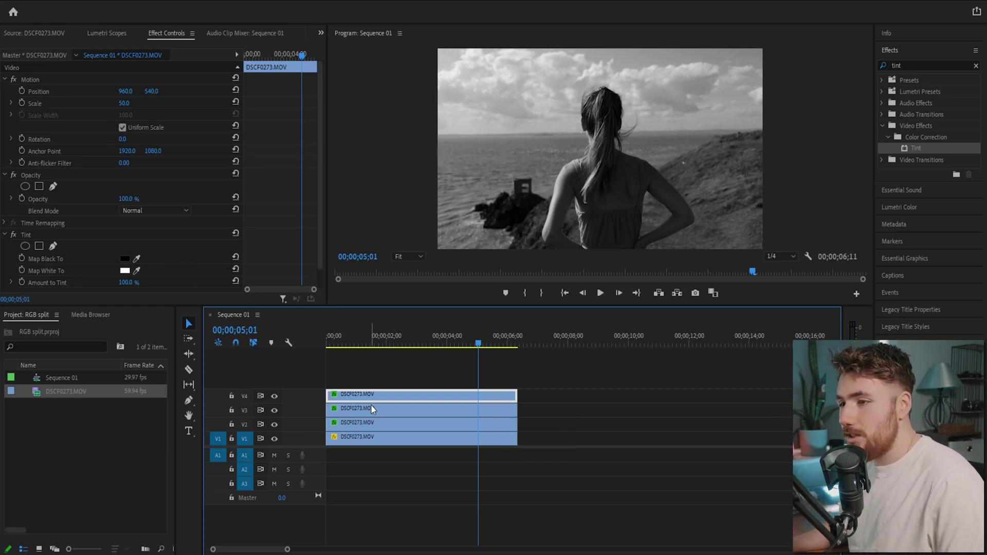
# Set the V4 copy's Tint Map White To colour to pure red FF0000.
pyautogui.press('-')
pyautogui.press('=')
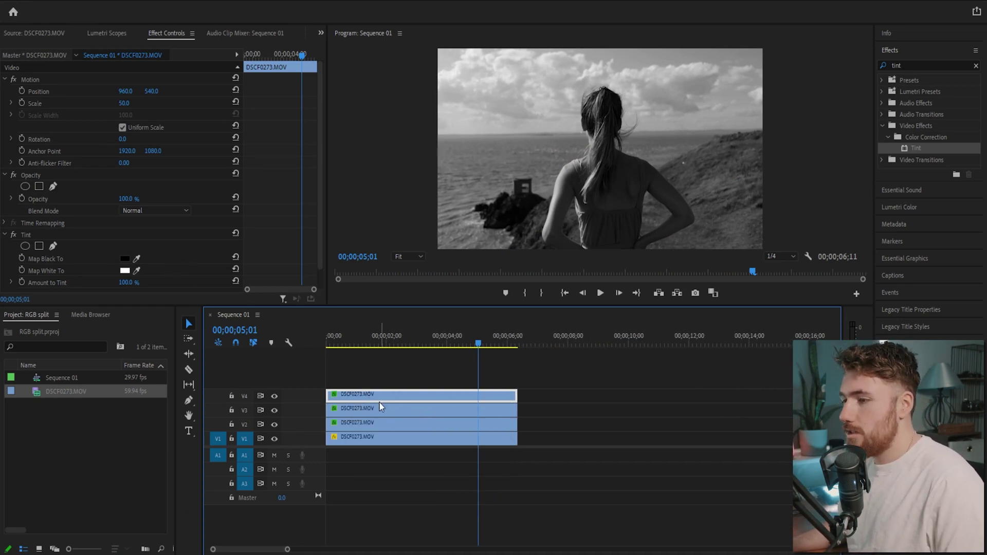
pyautogui.press('=')
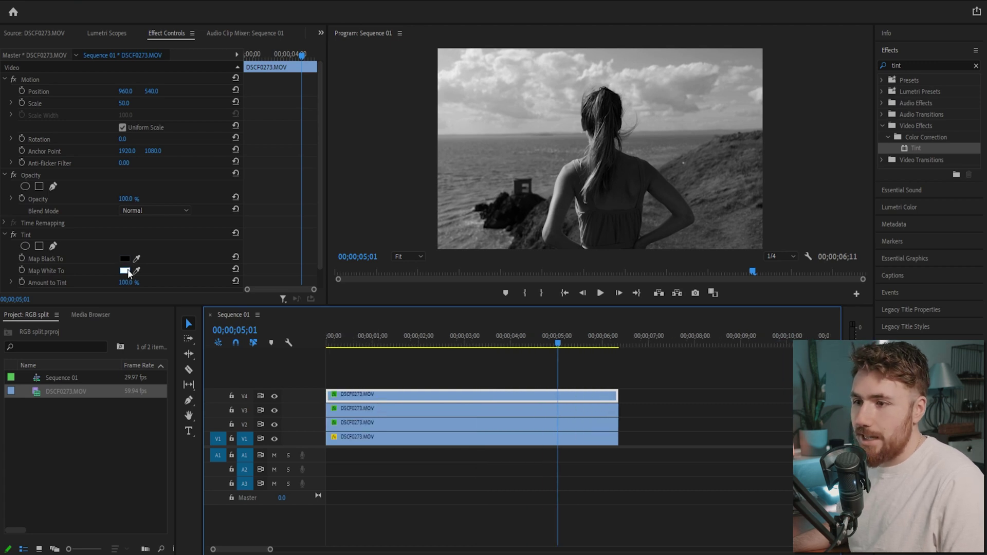
pyautogui.scroll(-1, 149, 258)
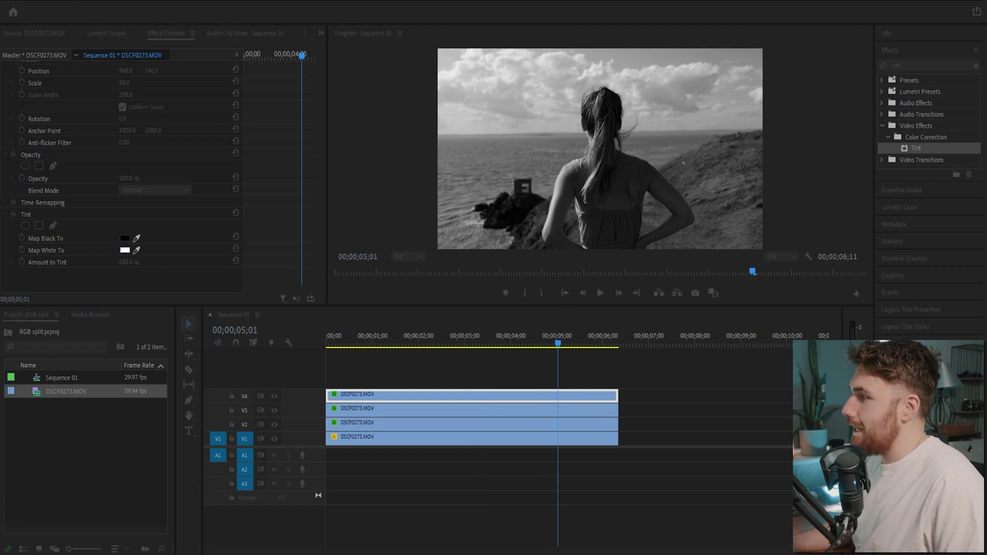
pyautogui.click(125, 250)
pyautogui.moveTo(871, 22); pyautogui.dragTo(363, 191)
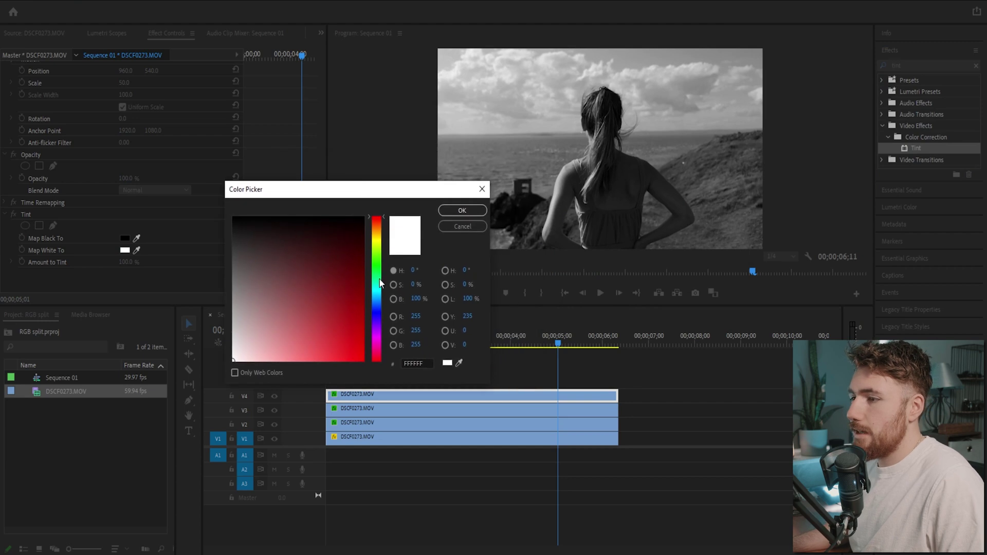
pyautogui.click(345, 357)
pyautogui.moveTo(373, 376); pyautogui.dragTo(366, 362)
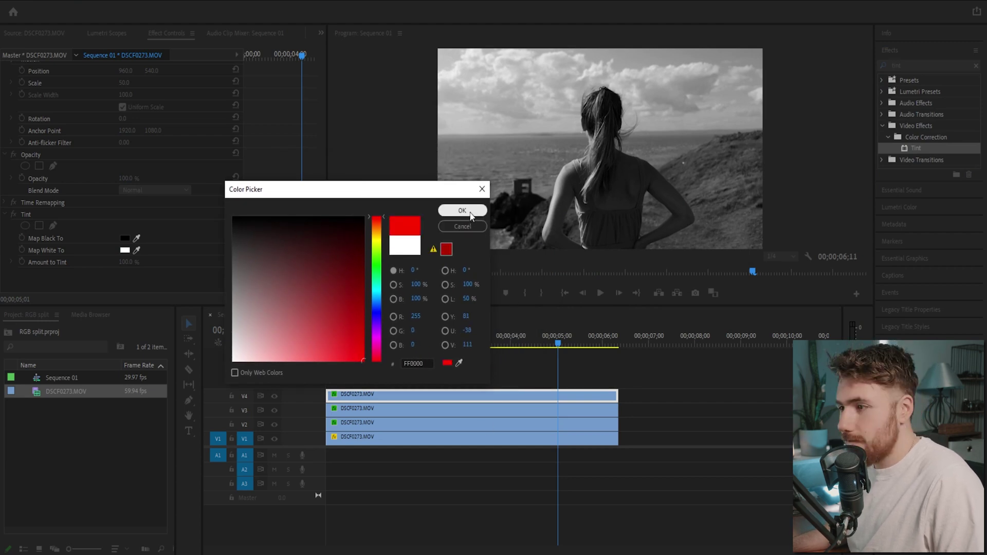
pyautogui.click(462, 211)
# Set the V3 copy's Tint Map White To colour to a saturated green.
pyautogui.click(403, 409)
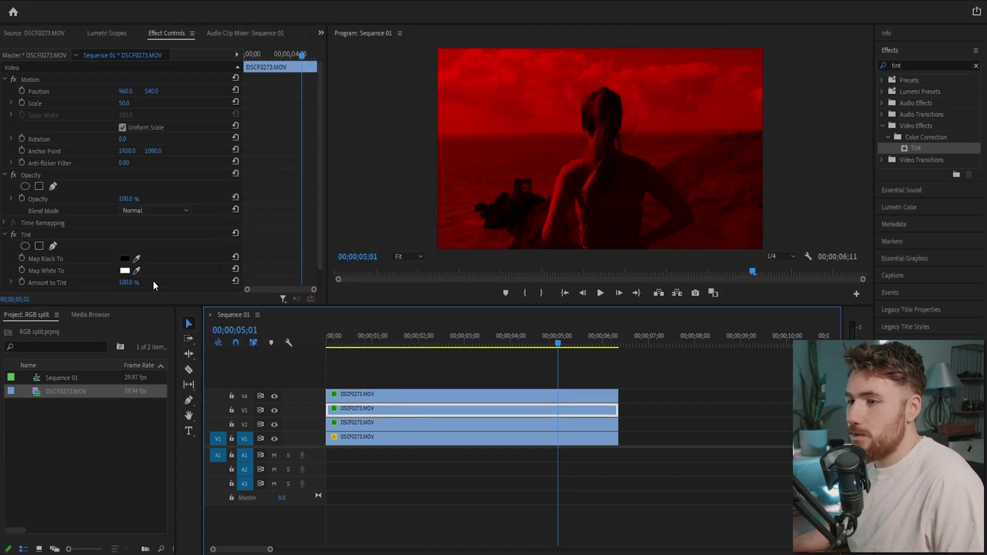
pyautogui.click(125, 271)
pyautogui.moveTo(376, 259); pyautogui.dragTo(375, 284)
pyautogui.click(364, 361)
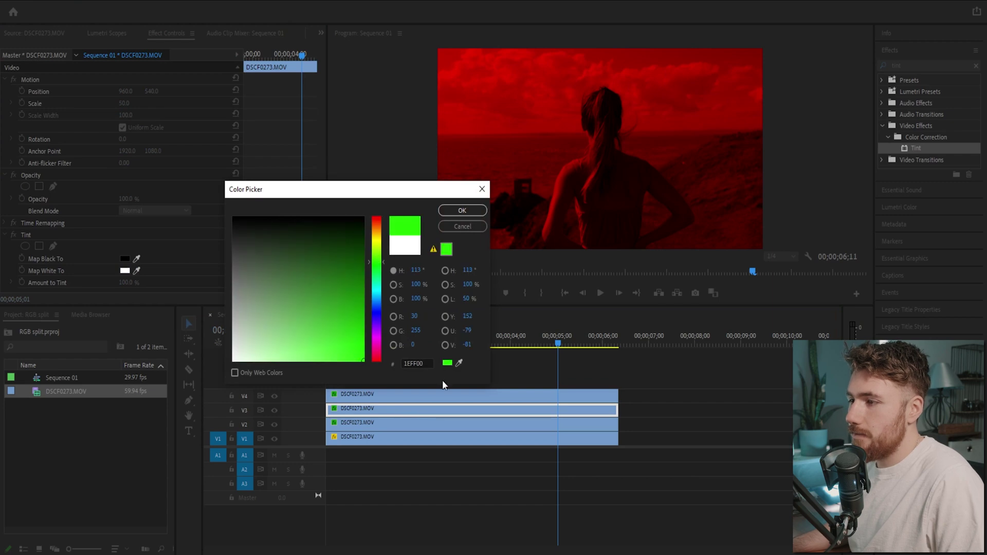
pyautogui.click(463, 211)
# Set the V2 copy's Tint Map White To colour to blue 0042FF.
pyautogui.click(384, 427)
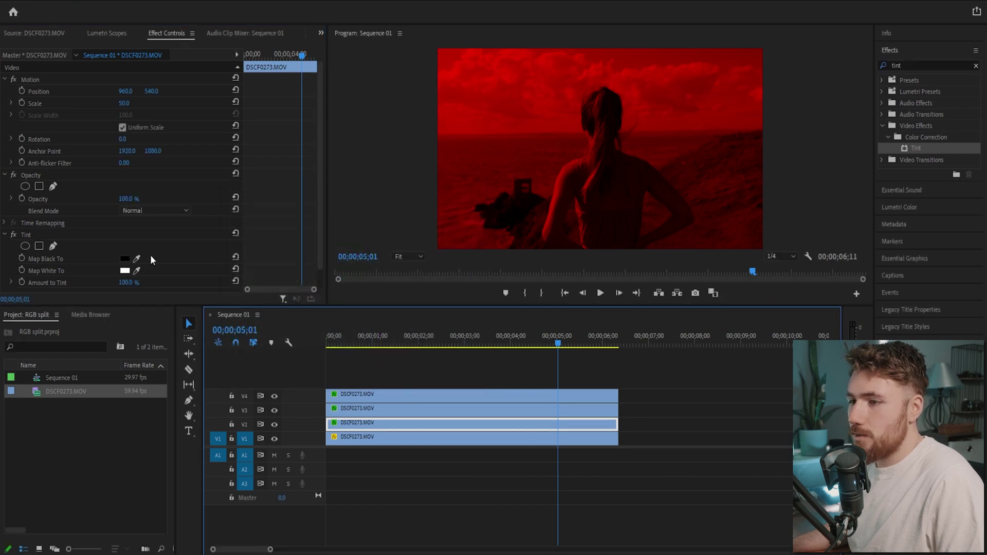
pyautogui.click(125, 271)
pyautogui.moveTo(380, 312); pyautogui.dragTo(378, 306)
pyautogui.click(363, 360)
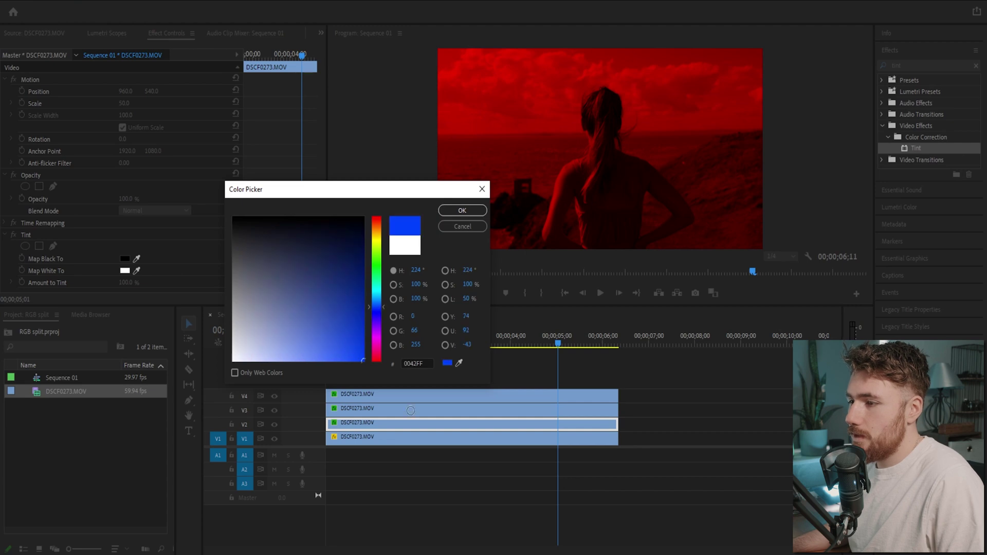
pyautogui.click(455, 211)
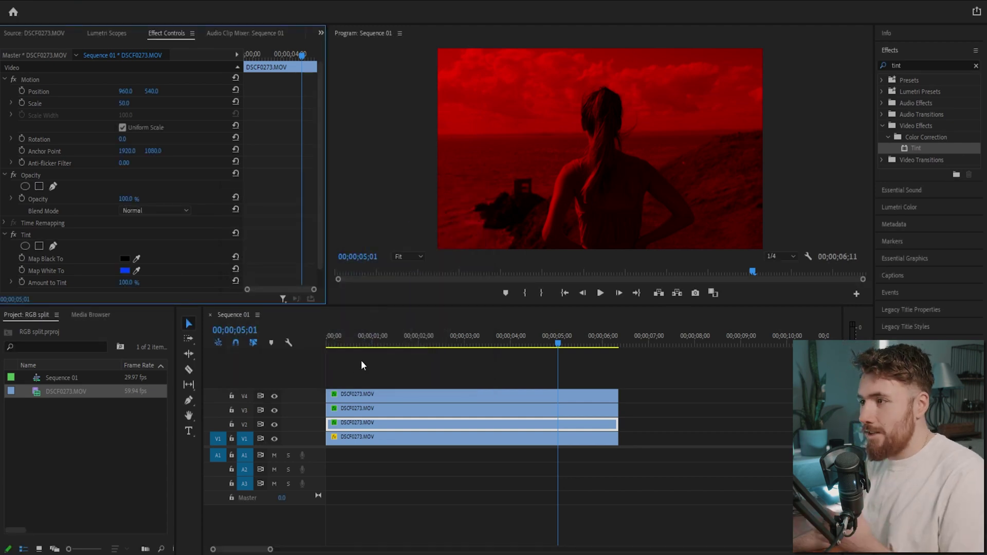
# Change the tinted copies' Opacity blend mode from Normal to Screen.
pyautogui.click(410, 409)
pyautogui.click(412, 399)
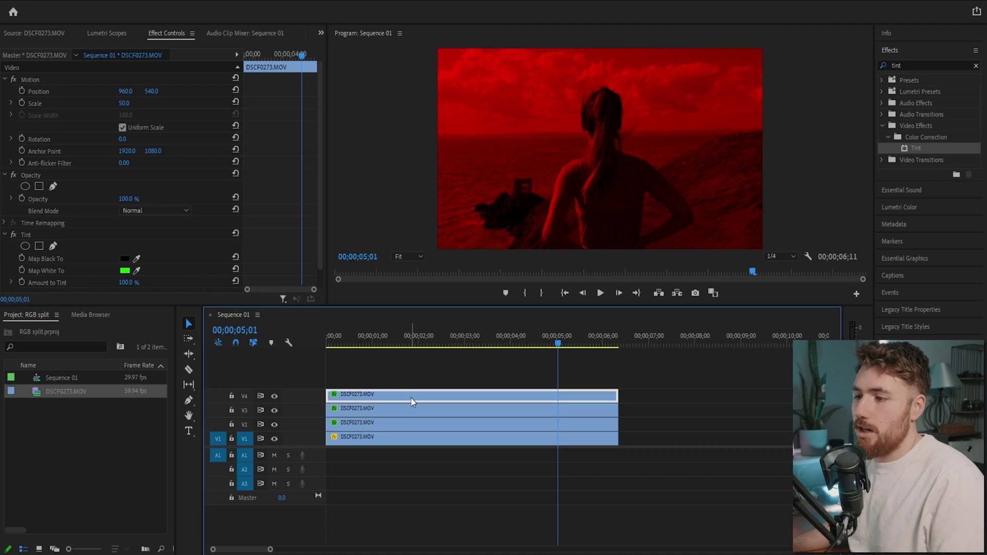
pyautogui.click(157, 209)
pyautogui.press('Escape')
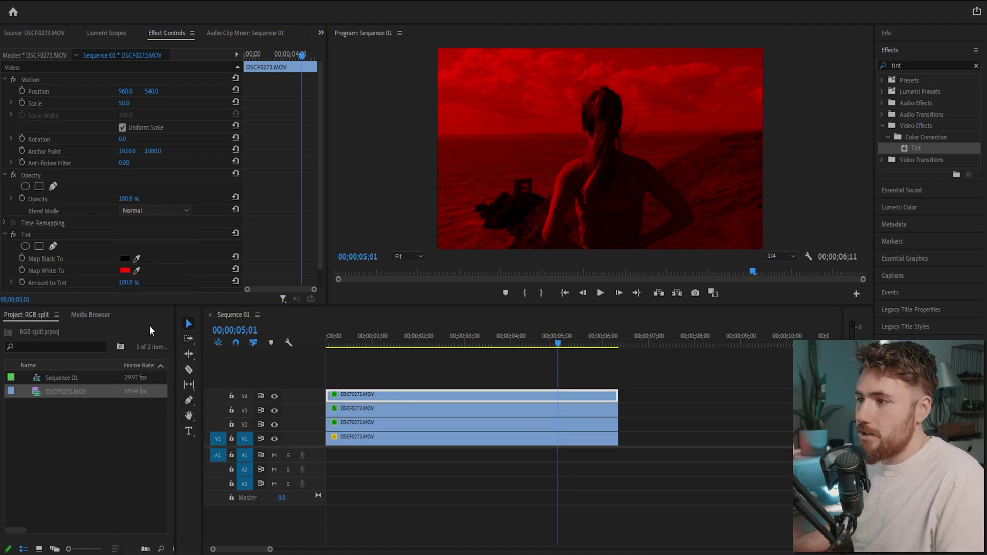
pyautogui.click(365, 410)
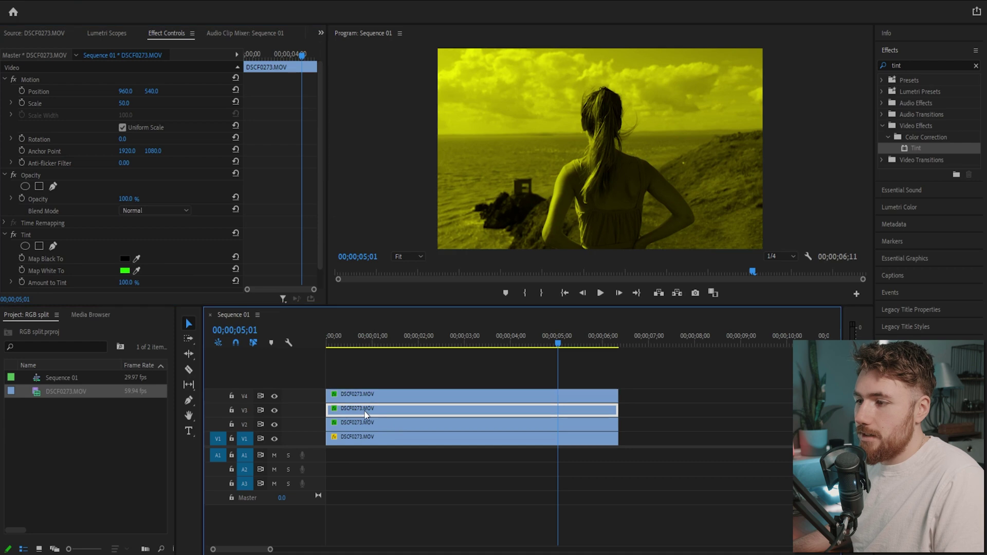
pyautogui.click(135, 209)
pyautogui.click(168, 325)
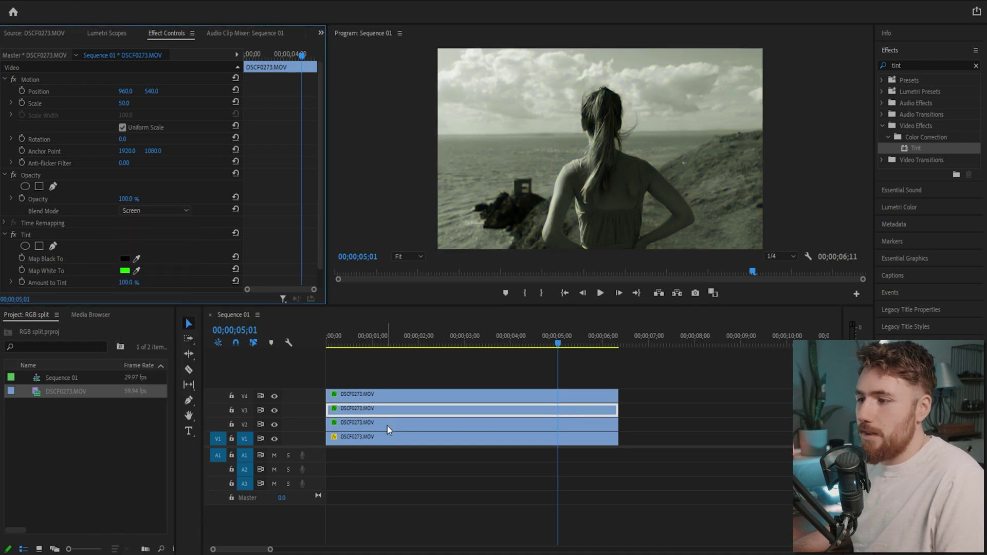
pyautogui.click(383, 423)
pyautogui.click(154, 211)
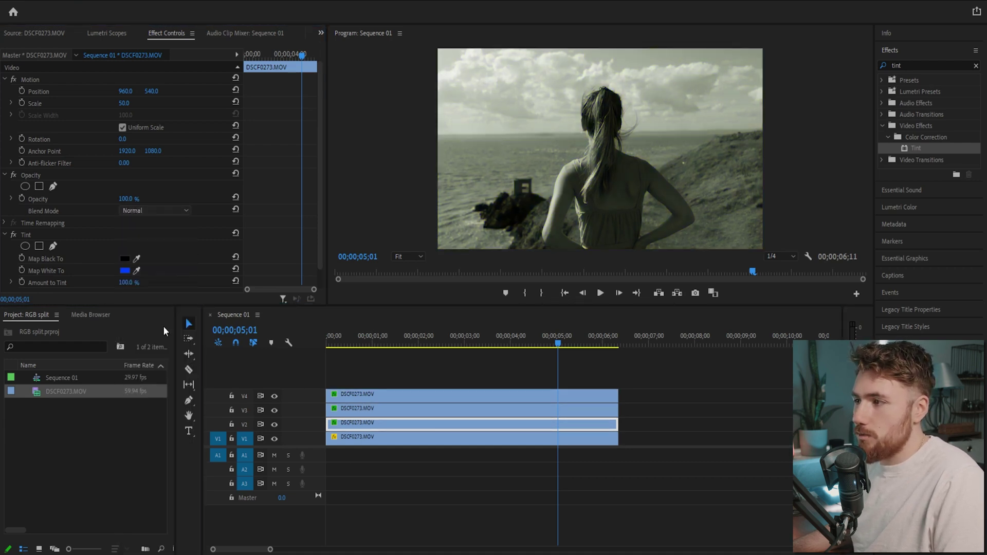
pyautogui.click(163, 326)
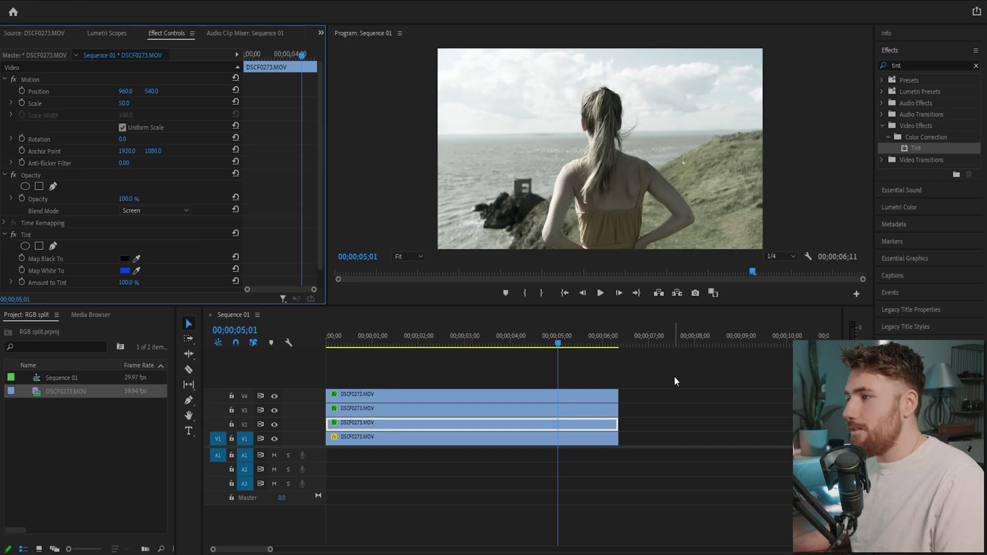
pyautogui.click(632, 386)
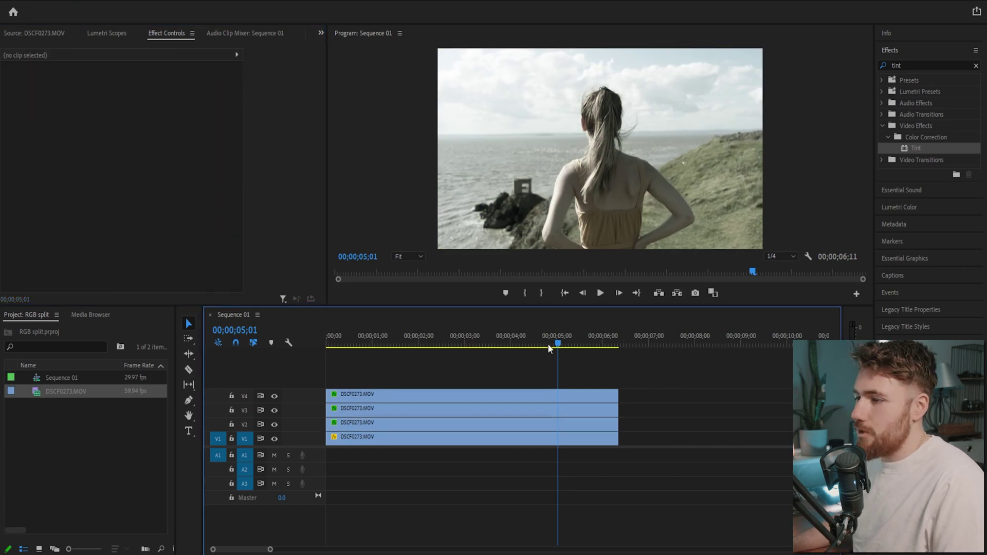
# Change the red V4 copy's Position X from 960 to 967.
pyautogui.moveTo(535, 340); pyautogui.dragTo(347, 345)
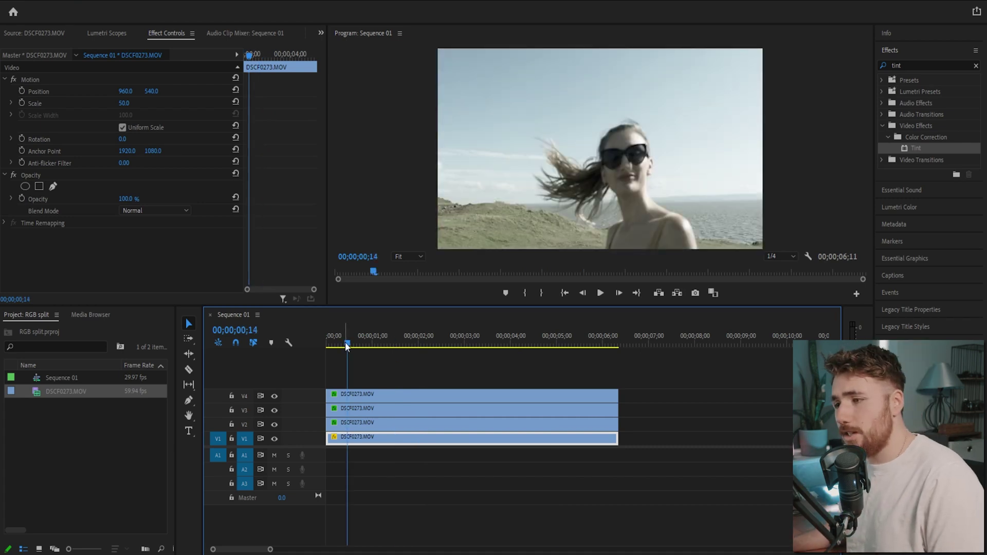
pyautogui.click(386, 396)
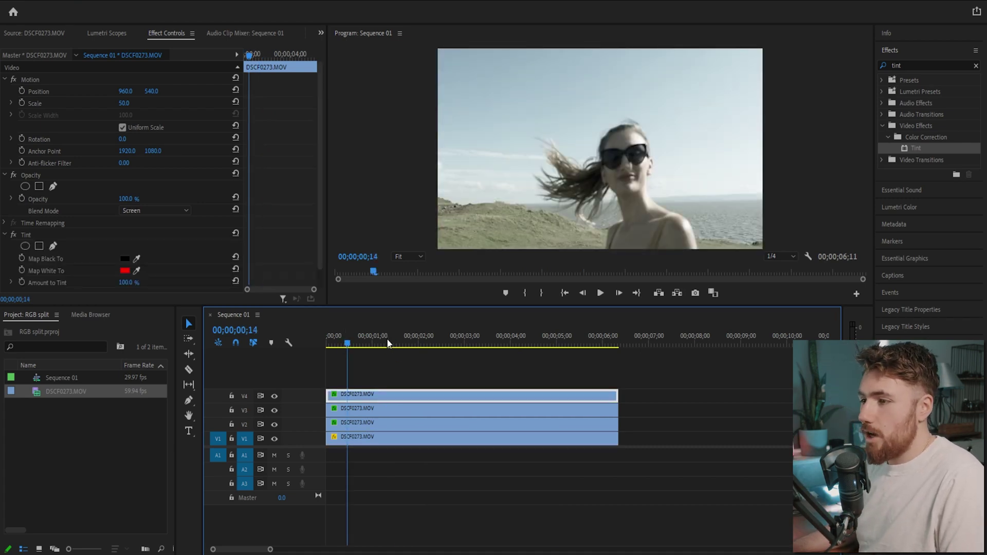
pyautogui.moveTo(385, 345); pyautogui.dragTo(421, 342)
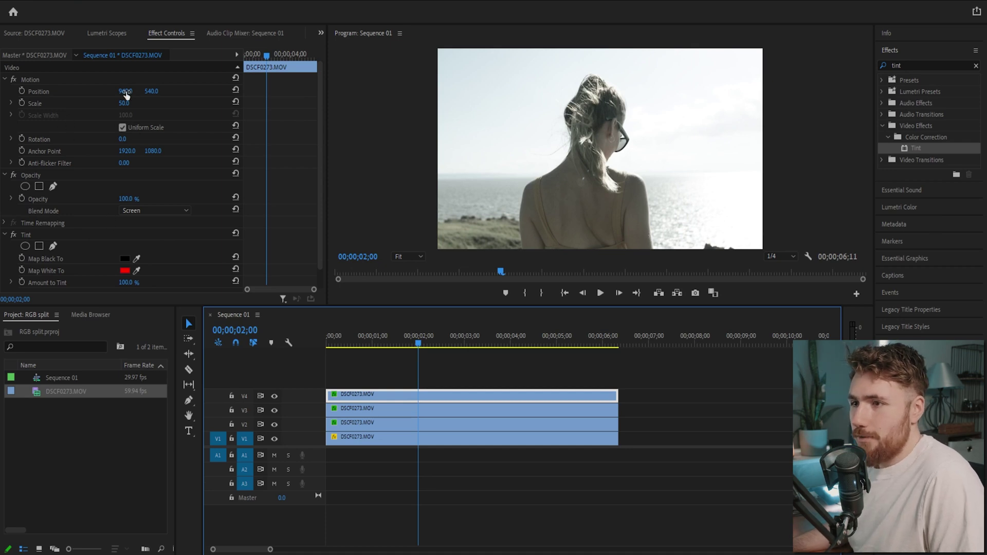
pyautogui.moveTo(126, 91)
pyautogui.mouseDown()
pyautogui.moveTo(139, 91)
pyautogui.moveTo(127, 91)
pyautogui.mouseUp()
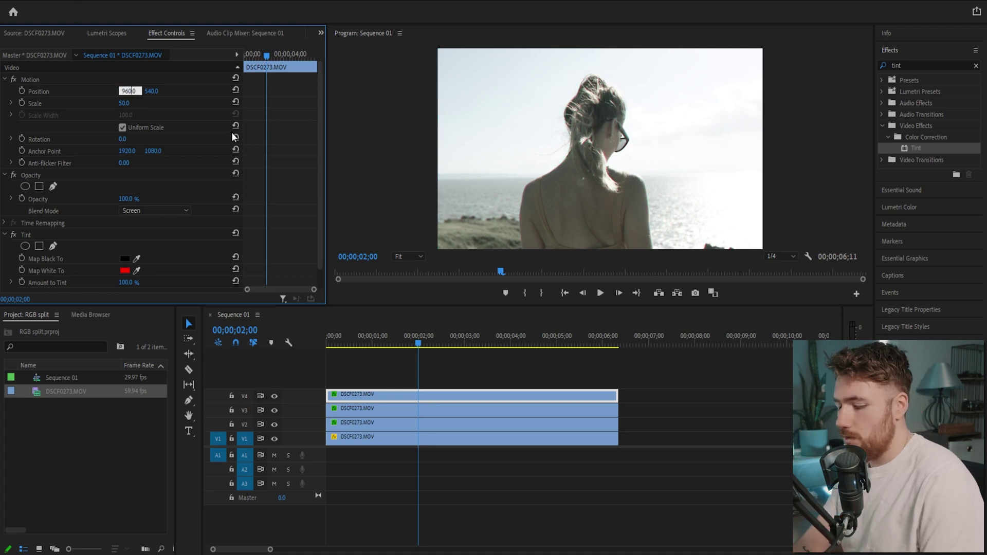
pyautogui.press('BackSpace')
pyautogui.write('3')
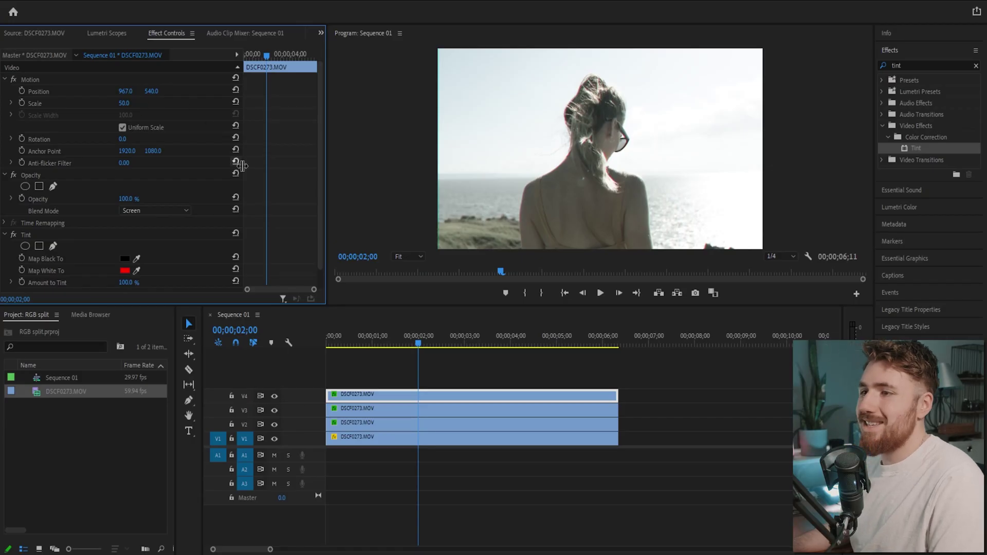
pyautogui.click(451, 387)
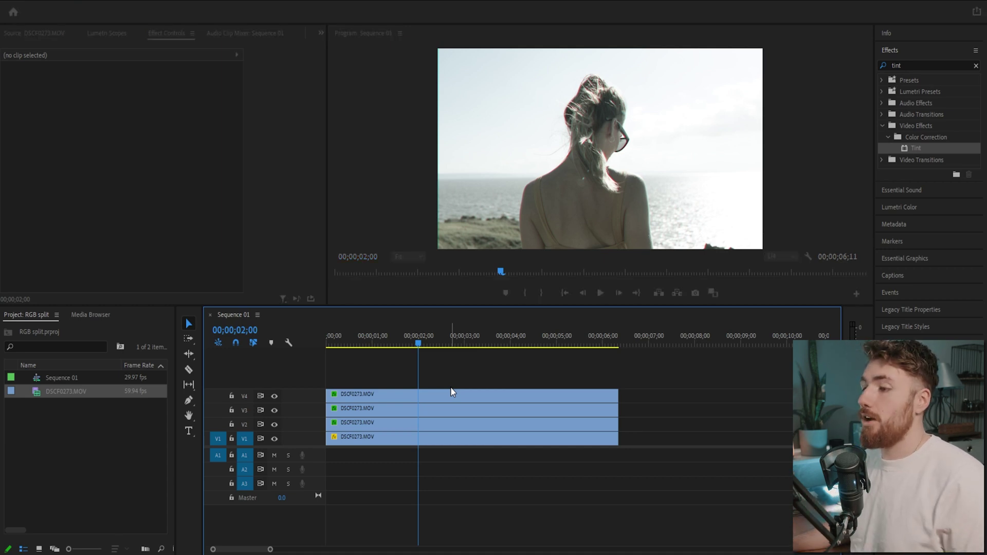
# Nudge the green V3 copy's Position Y to 533.
pyautogui.click(444, 394)
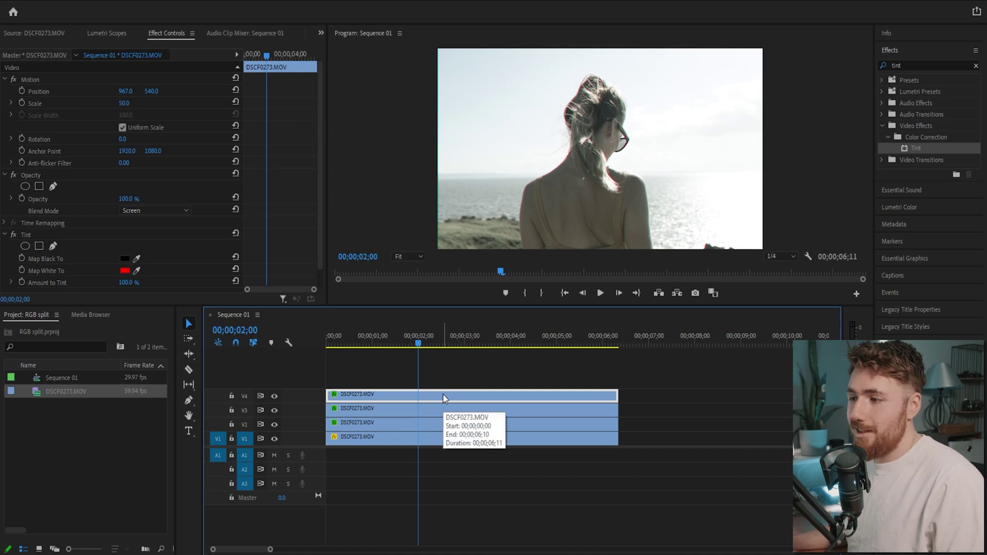
pyautogui.click(441, 413)
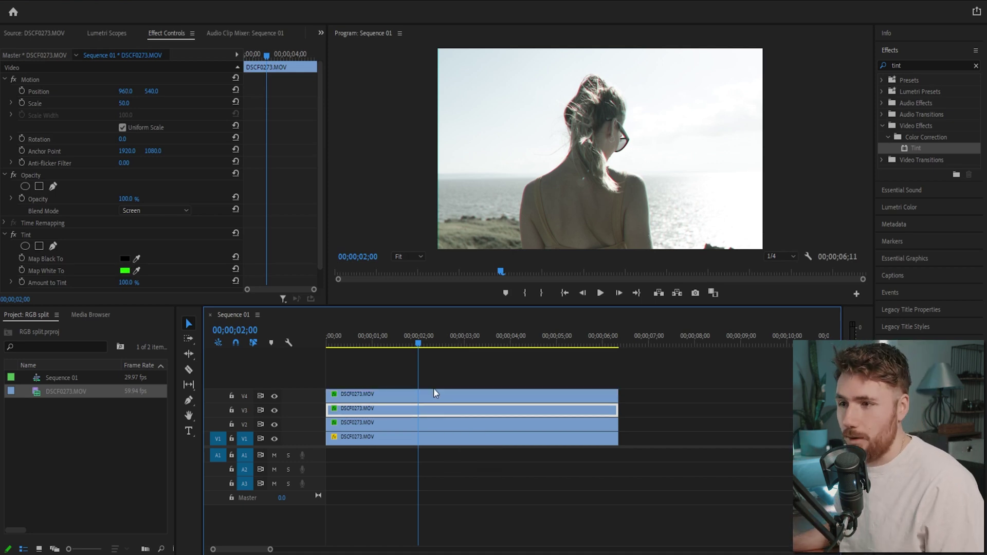
pyautogui.click(126, 93)
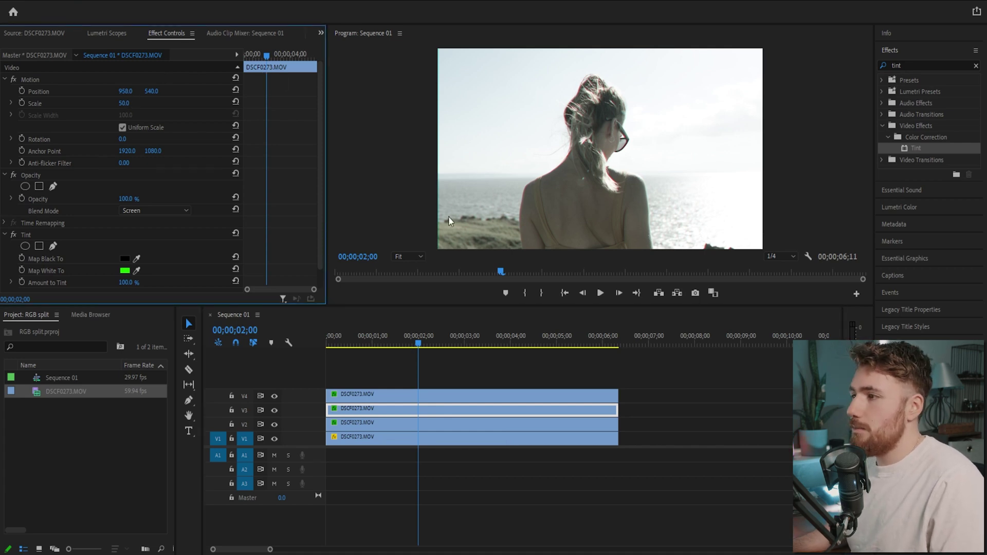
pyautogui.click(432, 399)
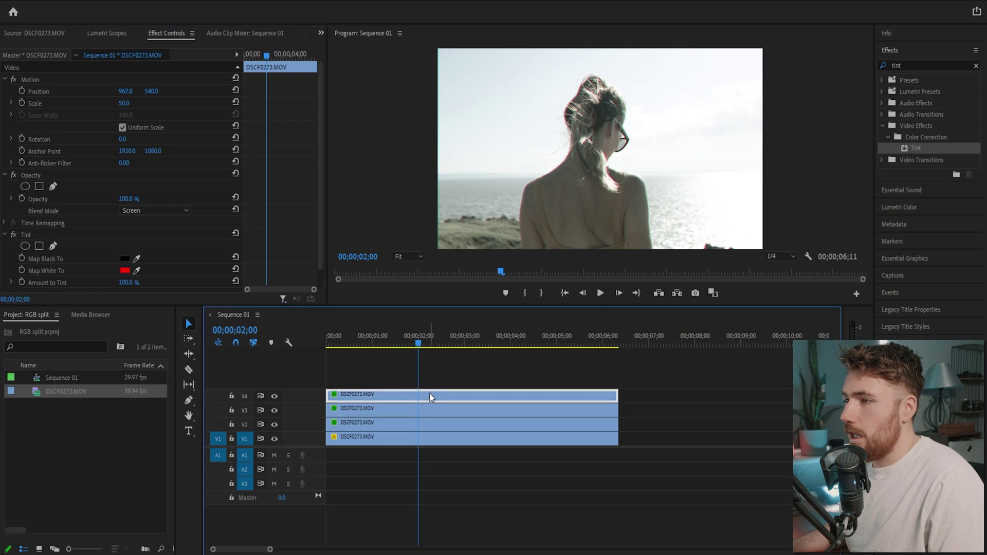
pyautogui.click(428, 410)
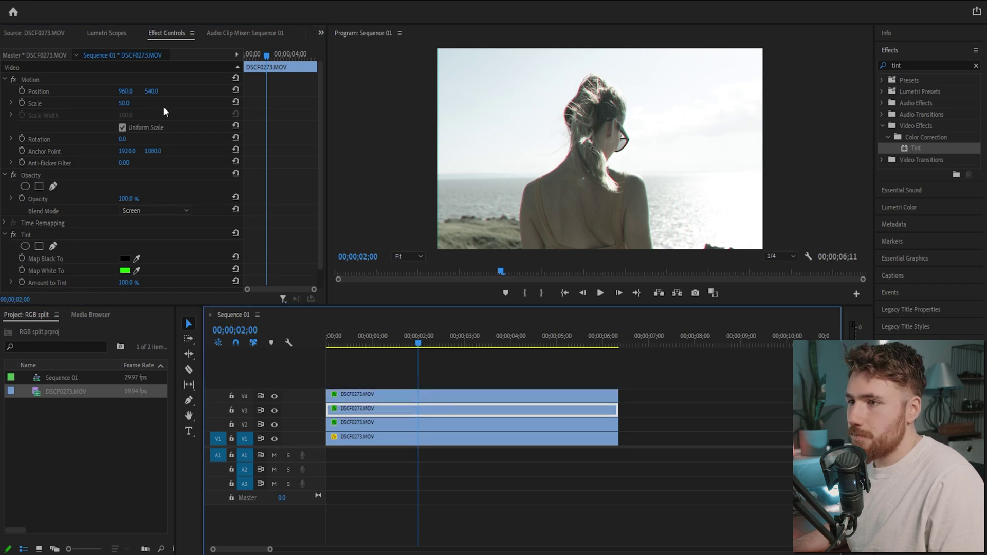
pyautogui.click(150, 91)
pyautogui.press('Down')
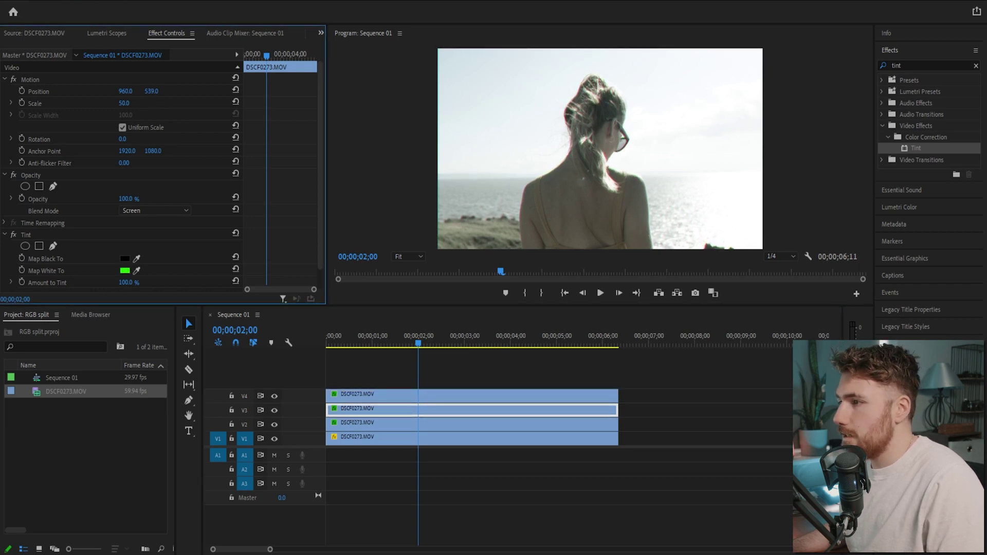
pyautogui.press('Down')
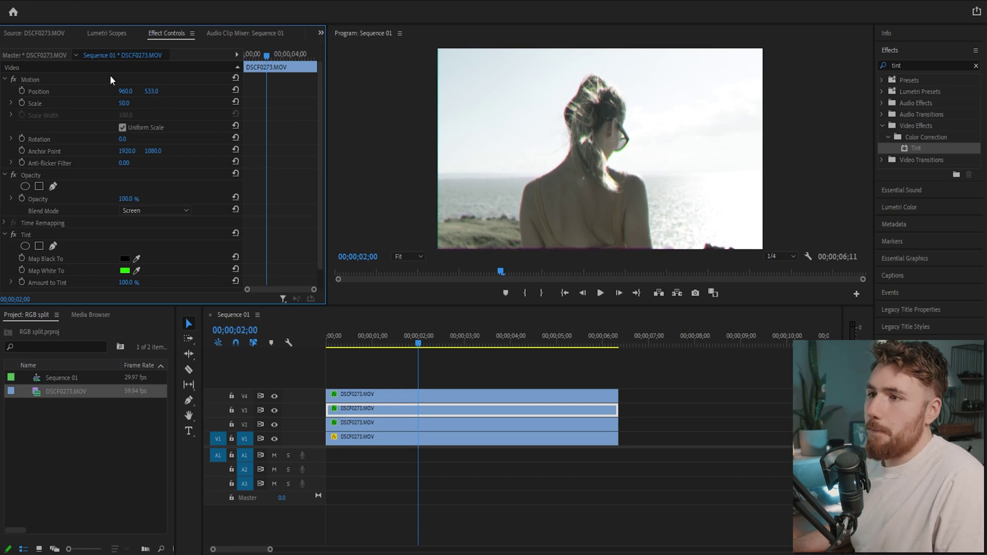
# Shift the blue V2 copy's Position X left to 950 and check the fringes.
pyautogui.click(411, 425)
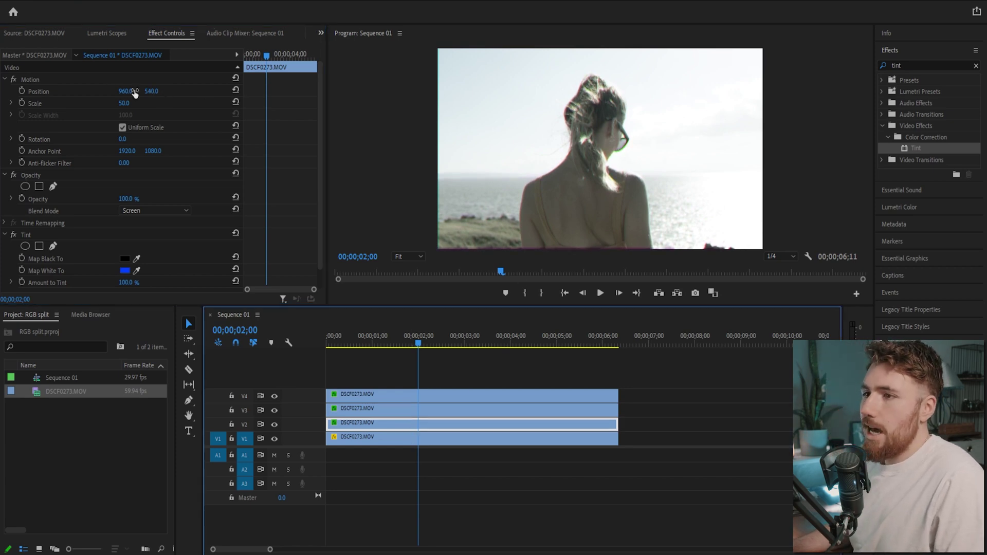
pyautogui.moveTo(128, 94); pyautogui.dragTo(122, 95)
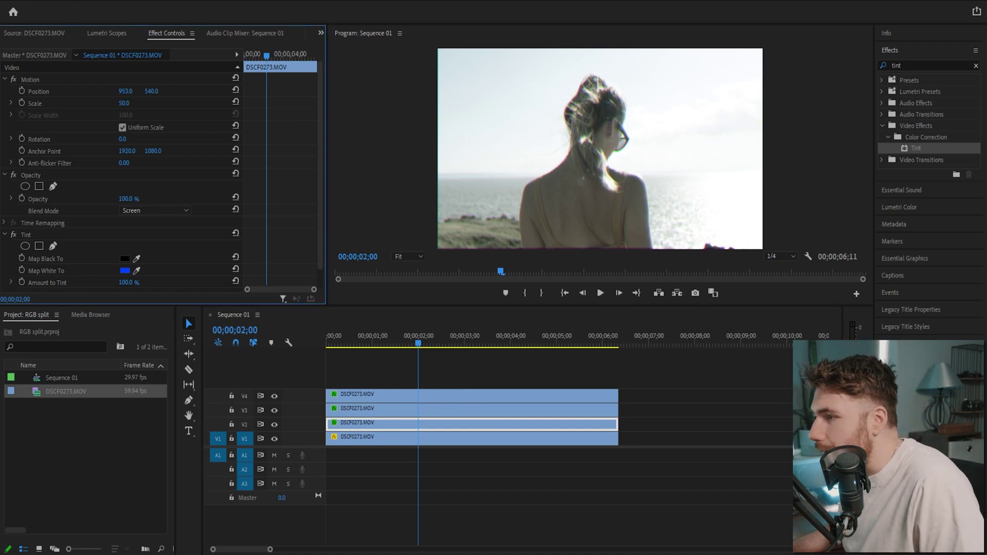
pyautogui.click(467, 340)
pyautogui.moveTo(478, 340); pyautogui.dragTo(557, 348)
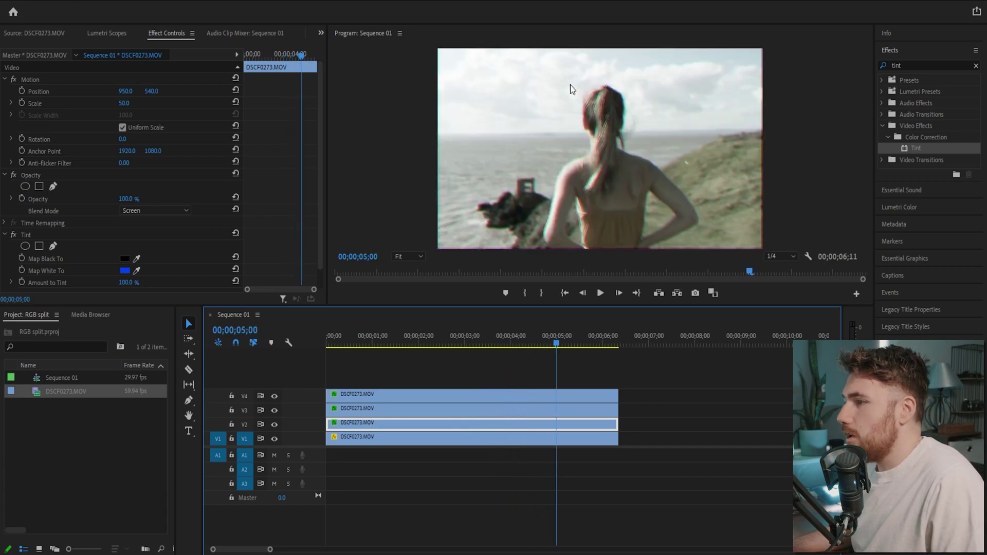
# Set the Program monitor playback resolution to Full.
pyautogui.click(780, 256)
pyautogui.click(782, 279)
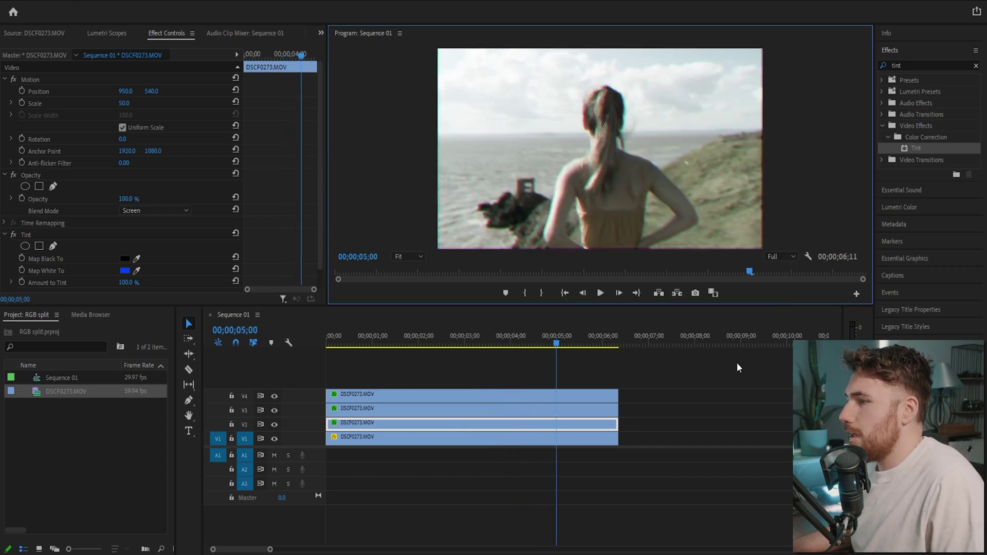
pyautogui.click(691, 405)
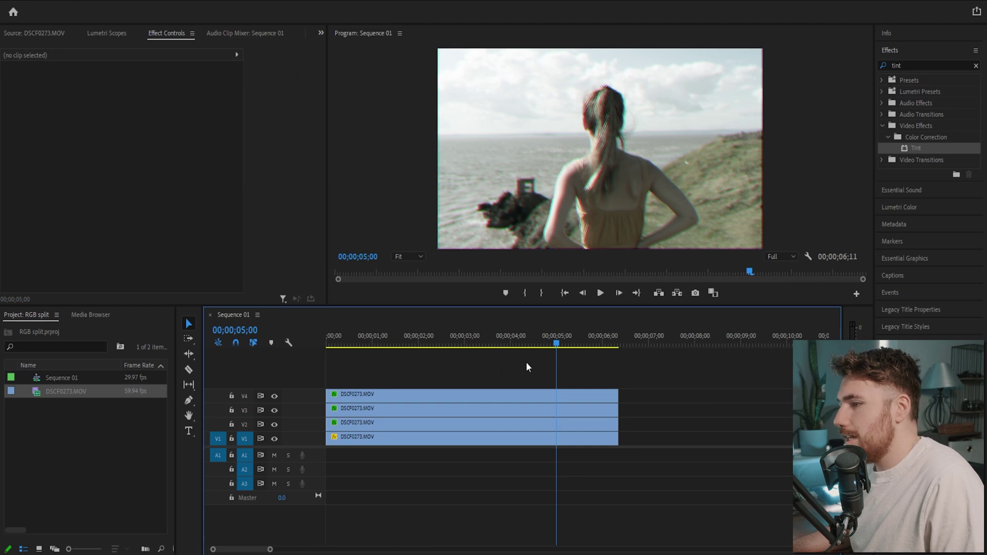
pyautogui.moveTo(505, 344); pyautogui.dragTo(503, 348)
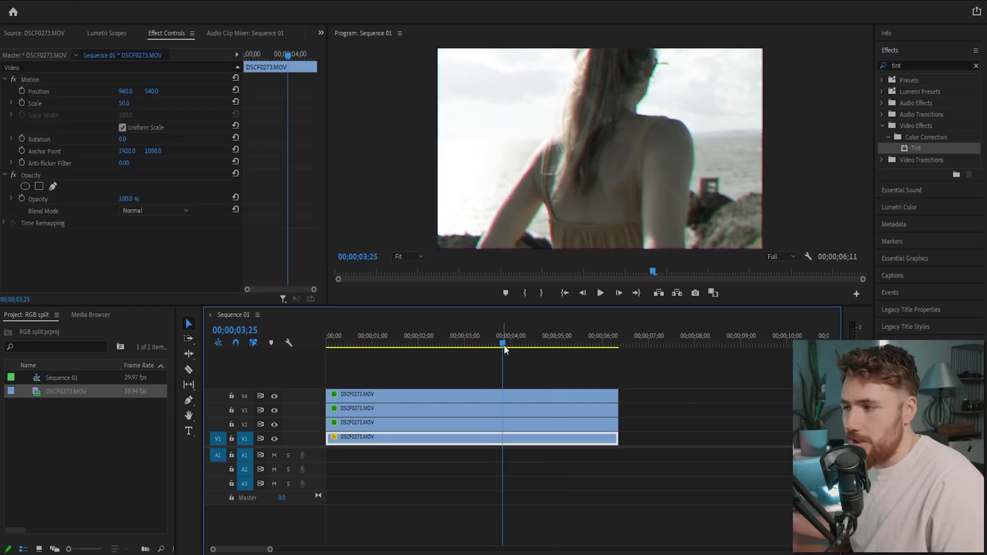
# Fine-tune the red and green copies' Position X values to tighten the fringes.
pyautogui.click(489, 395)
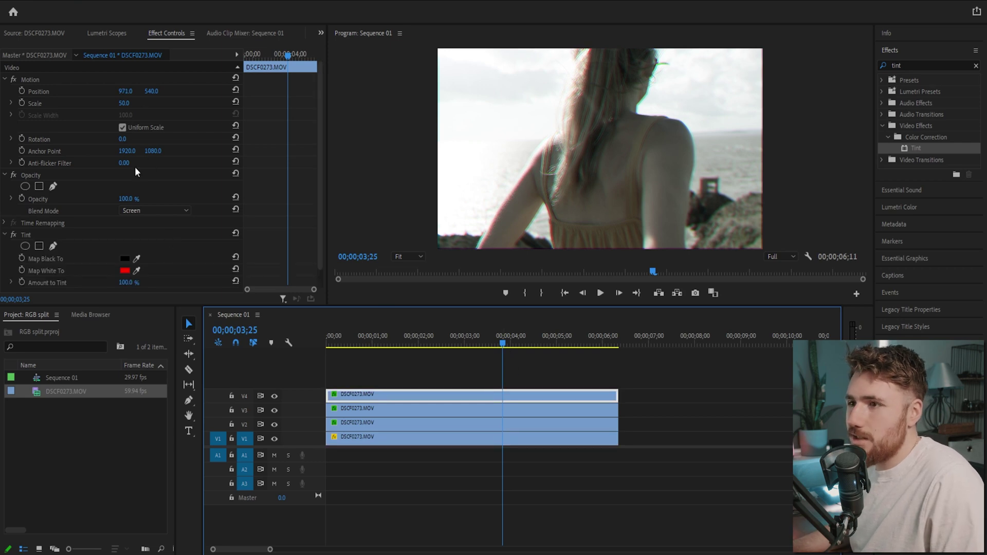
pyautogui.click(109, 93)
pyautogui.moveTo(125, 91)
pyautogui.mouseDown()
pyautogui.moveTo(113, 91)
pyautogui.moveTo(122, 91)
pyautogui.mouseUp()
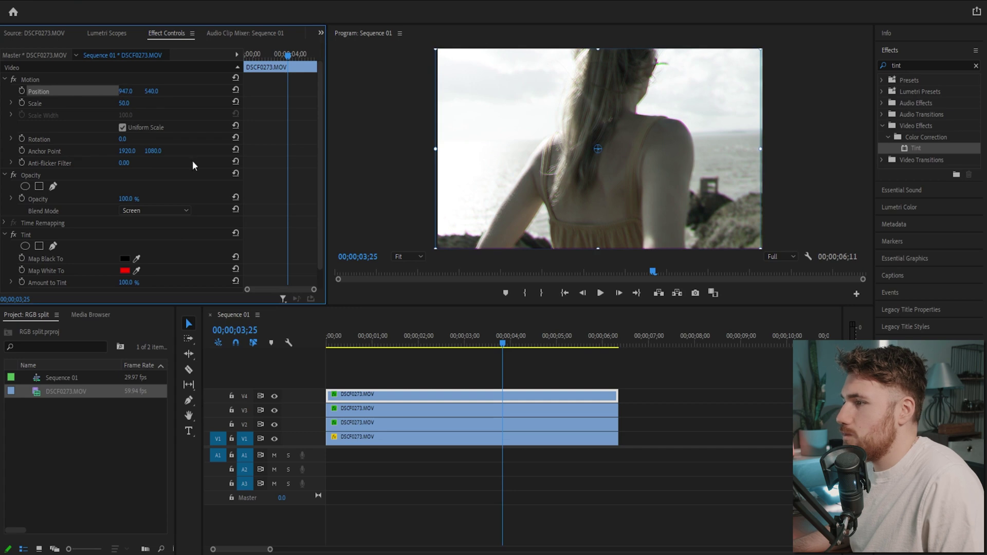
pyautogui.click(454, 415)
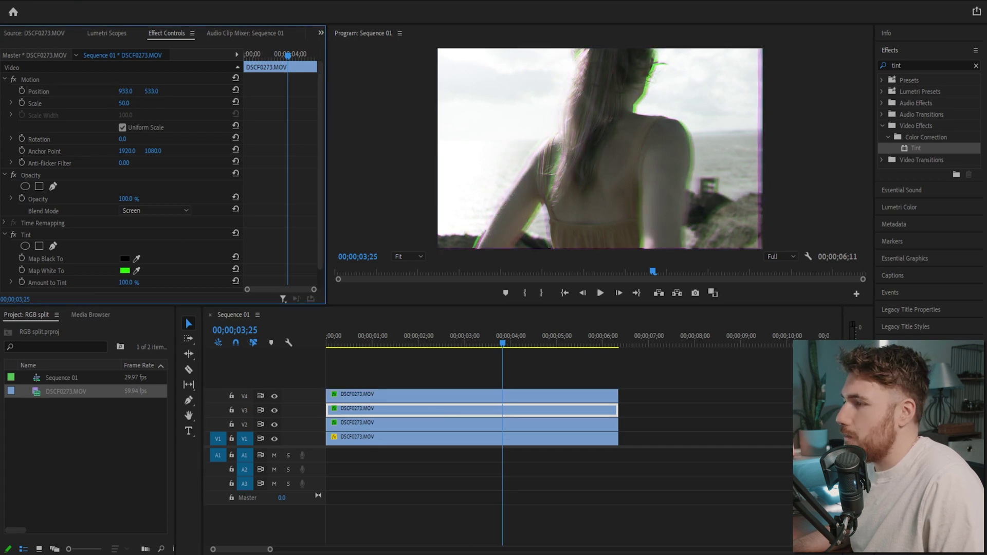
pyautogui.moveTo(126, 91); pyautogui.dragTo(131, 91)
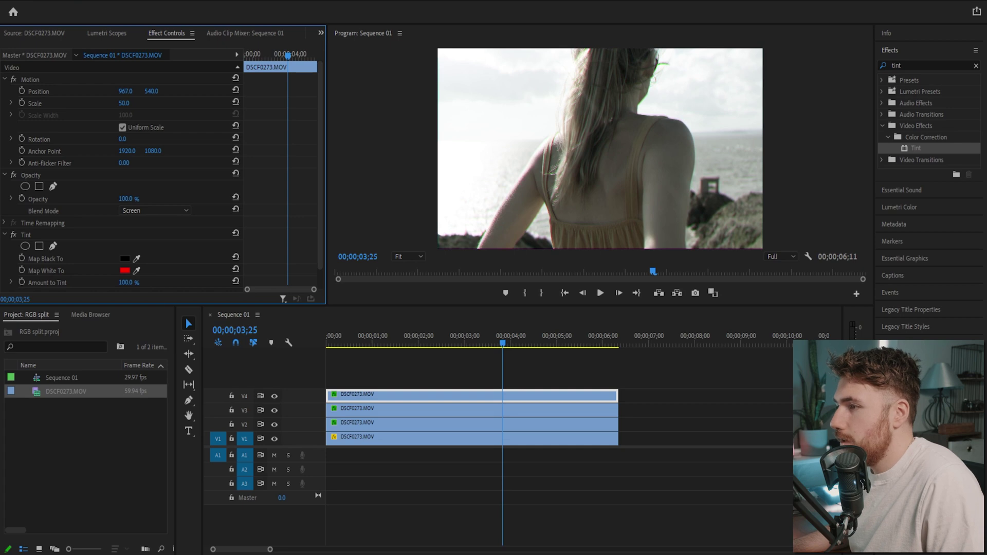
pyautogui.moveTo(503, 344); pyautogui.dragTo(378, 333)
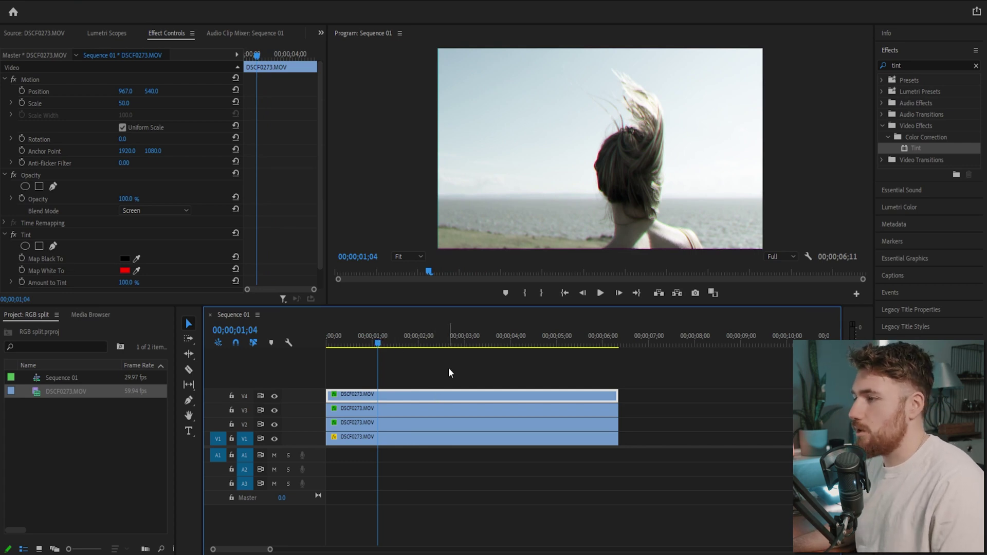
# Create a new Adjustment Layer item in the Project panel.
pyautogui.click(412, 368)
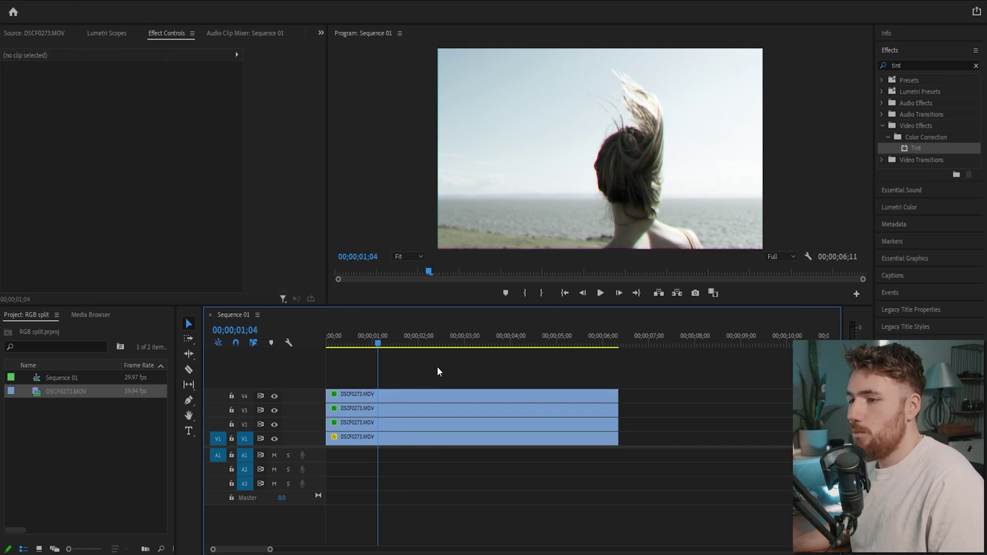
pyautogui.click(98, 471)
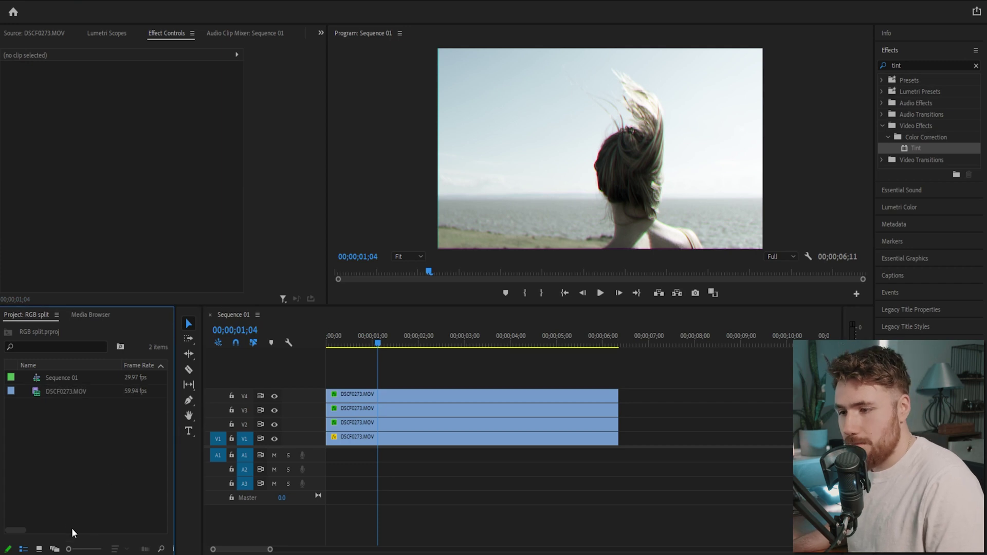
pyautogui.rightClick(57, 493)
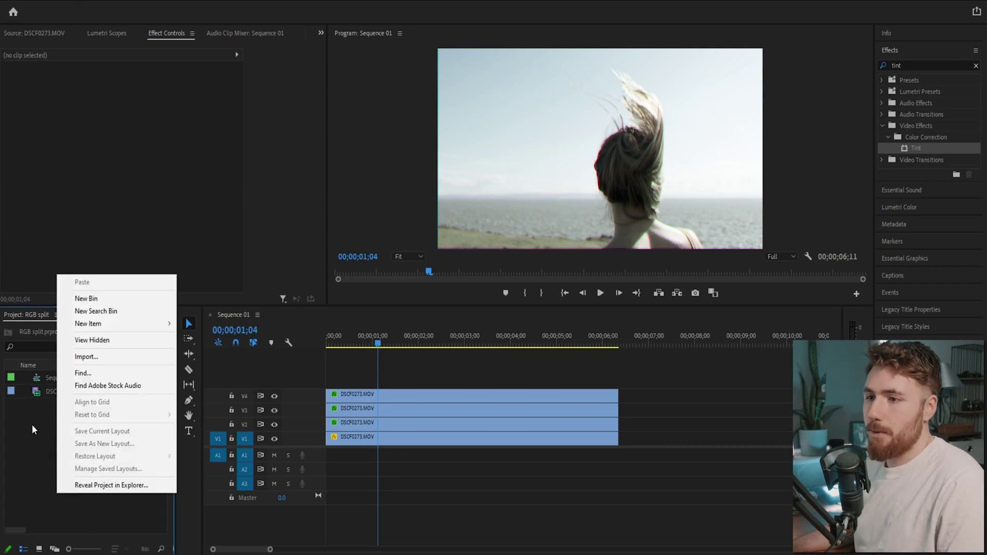
pyautogui.moveTo(116, 328)
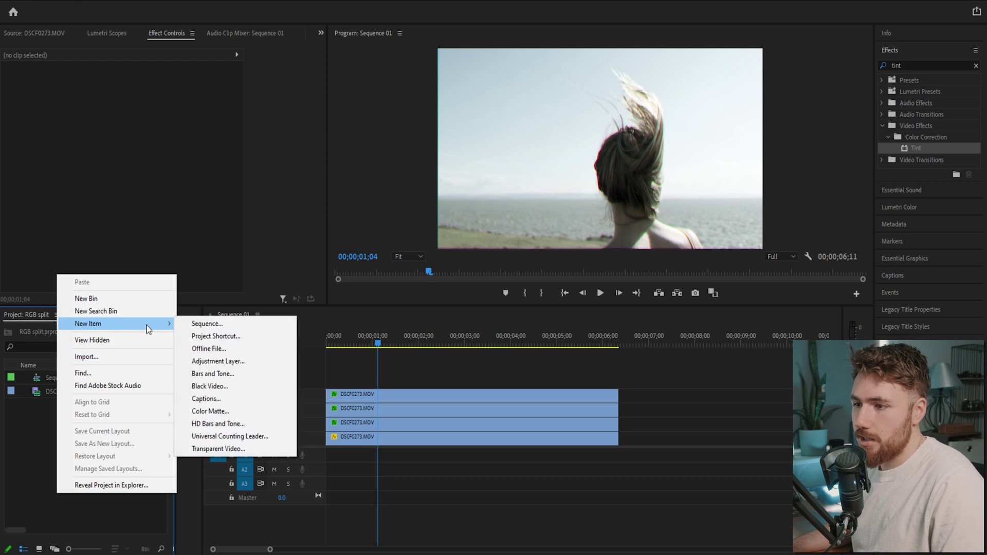
pyautogui.click(218, 360)
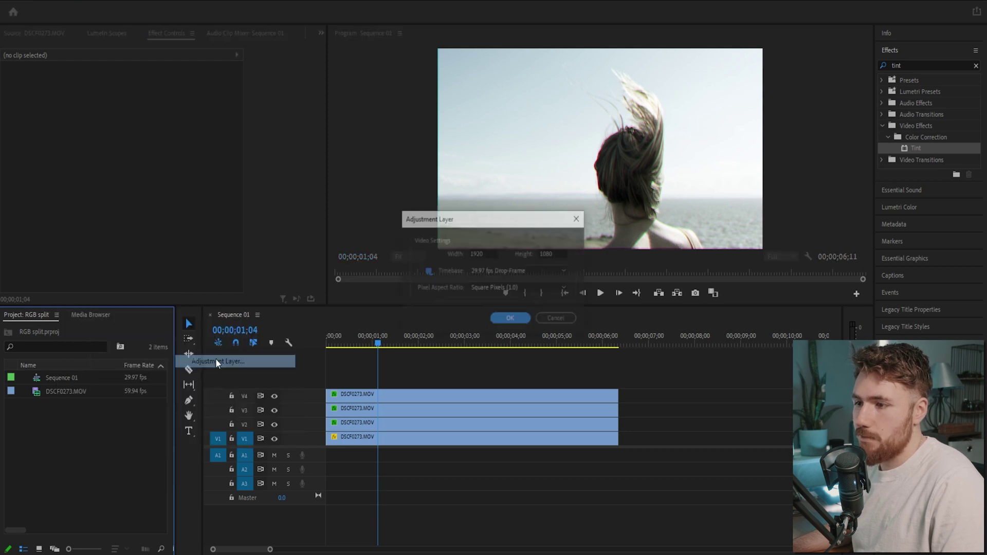
pyautogui.click(509, 320)
# Place the Adjustment Layer on V5 and extend it to the clips' full length.
pyautogui.moveTo(42, 378); pyautogui.dragTo(334, 381)
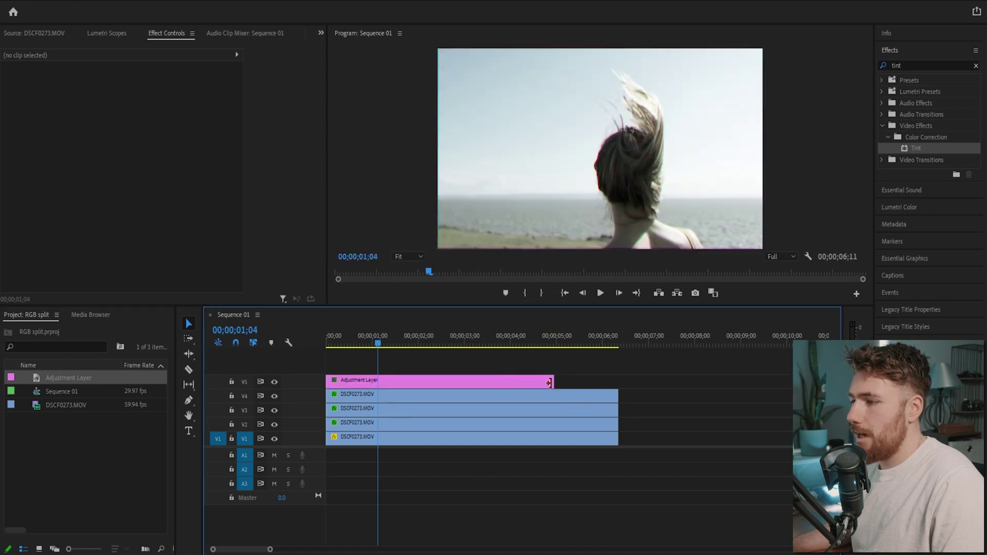
pyautogui.moveTo(551, 381); pyautogui.dragTo(618, 380)
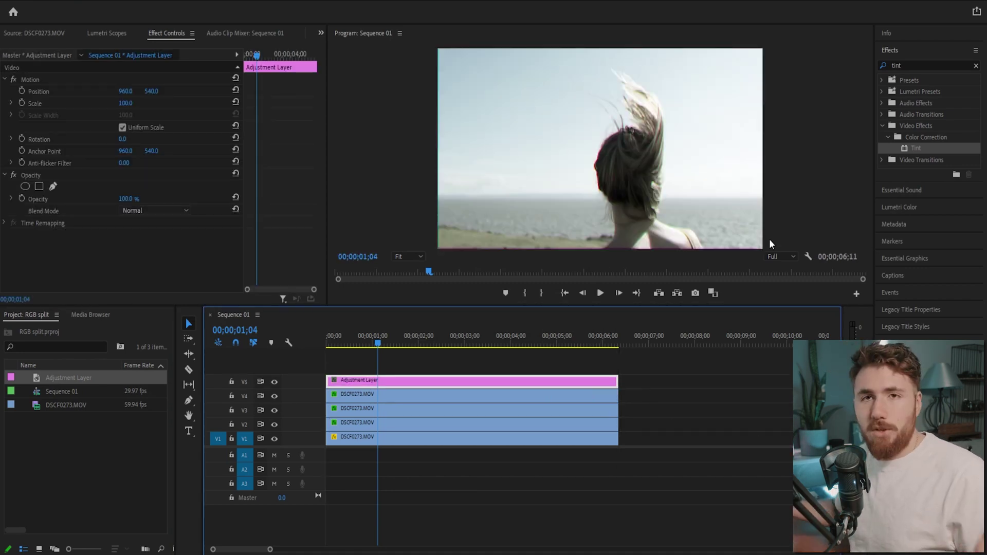
pyautogui.click(451, 336)
pyautogui.click(411, 342)
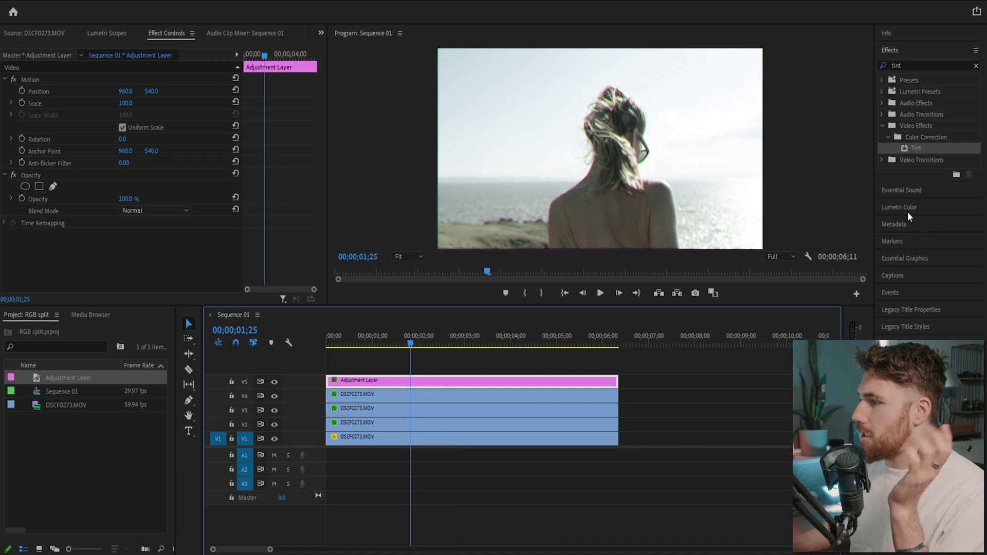
# Apply the SL CLEAN KODAK B ULTRASOFT creative look in Lumetri Color.
pyautogui.click(908, 209)
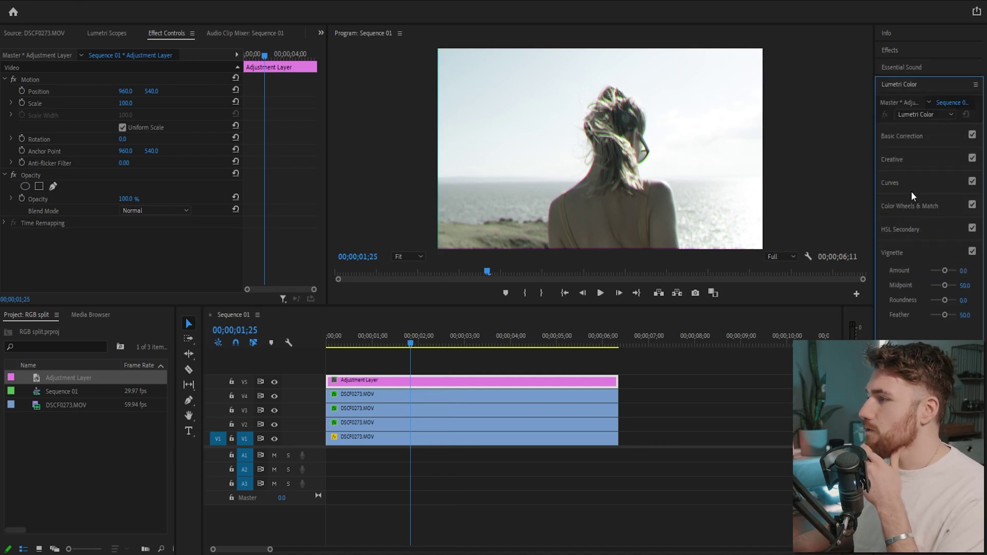
pyautogui.click(896, 160)
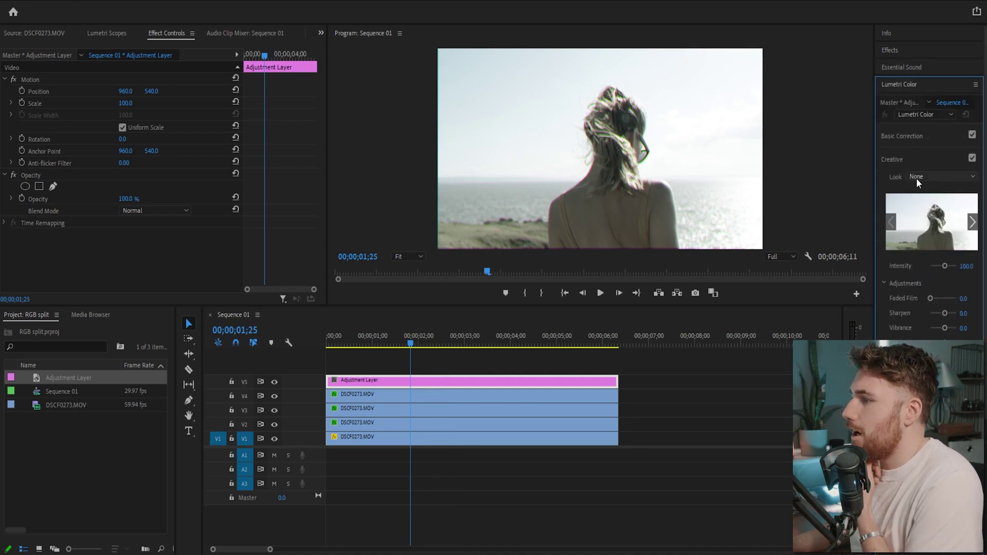
pyautogui.click(952, 178)
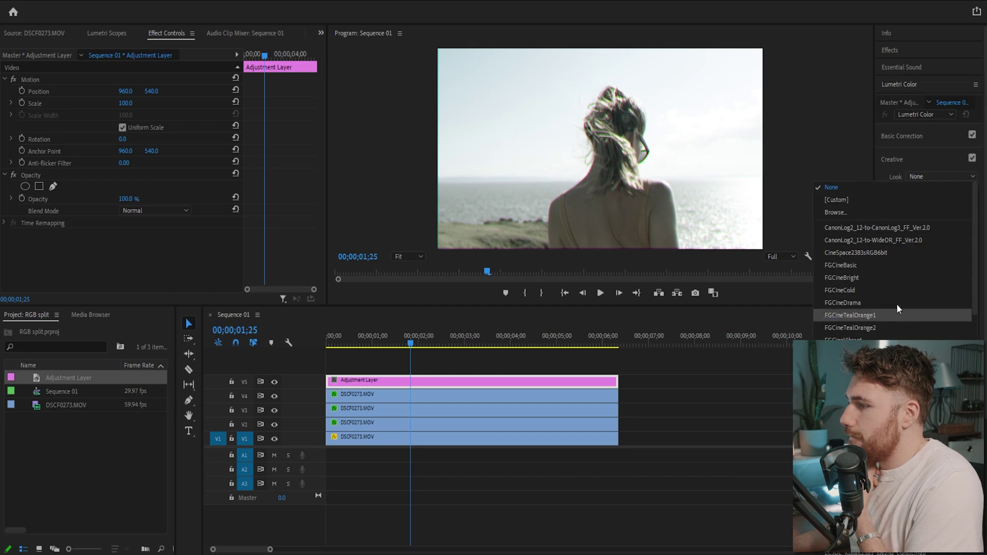
pyautogui.press('Escape')
pyautogui.click(910, 238)
pyautogui.scroll(-1, 934, 180)
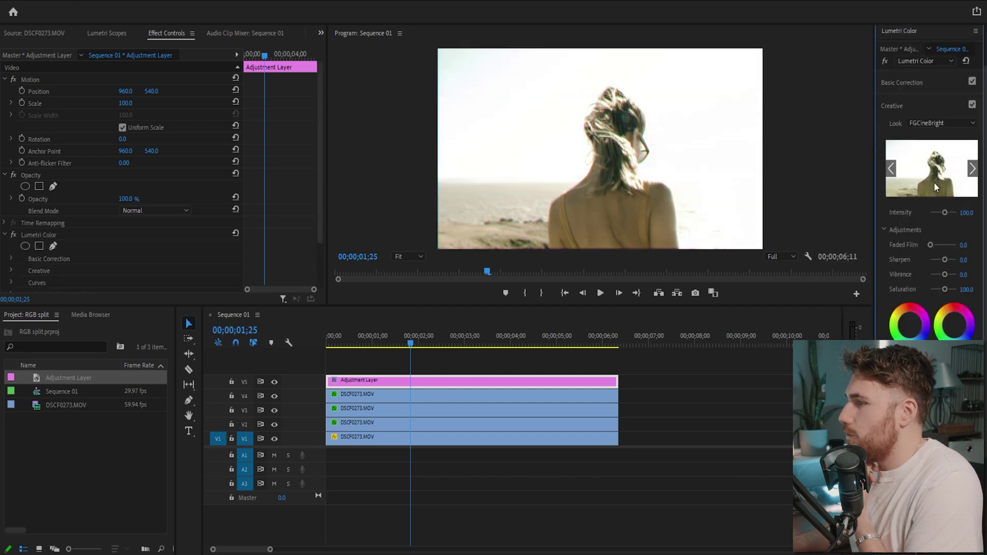
pyautogui.click(941, 119)
pyautogui.click(896, 209)
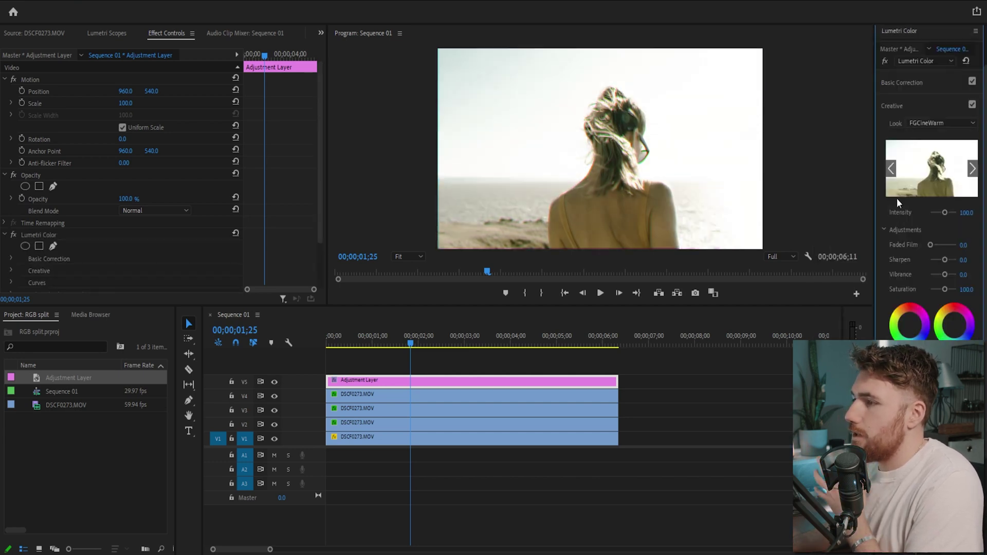
pyautogui.click(930, 126)
pyautogui.click(910, 232)
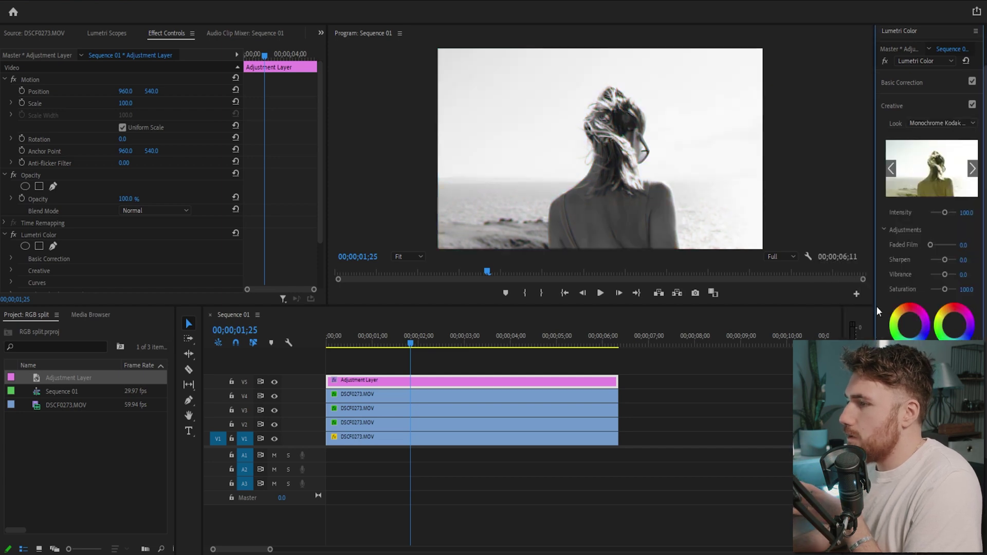
pyautogui.scroll(-5, 927, 122)
pyautogui.click(933, 124)
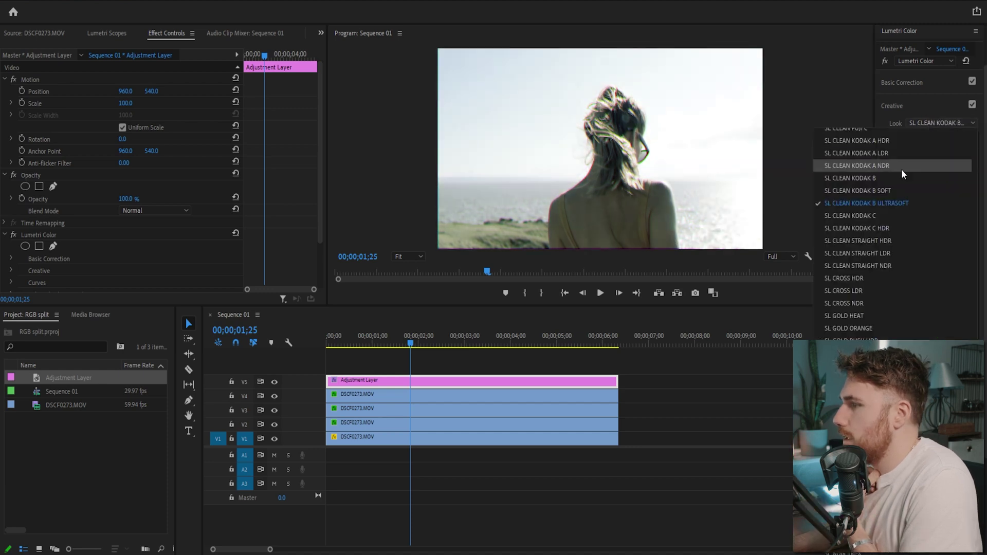
pyautogui.click(895, 191)
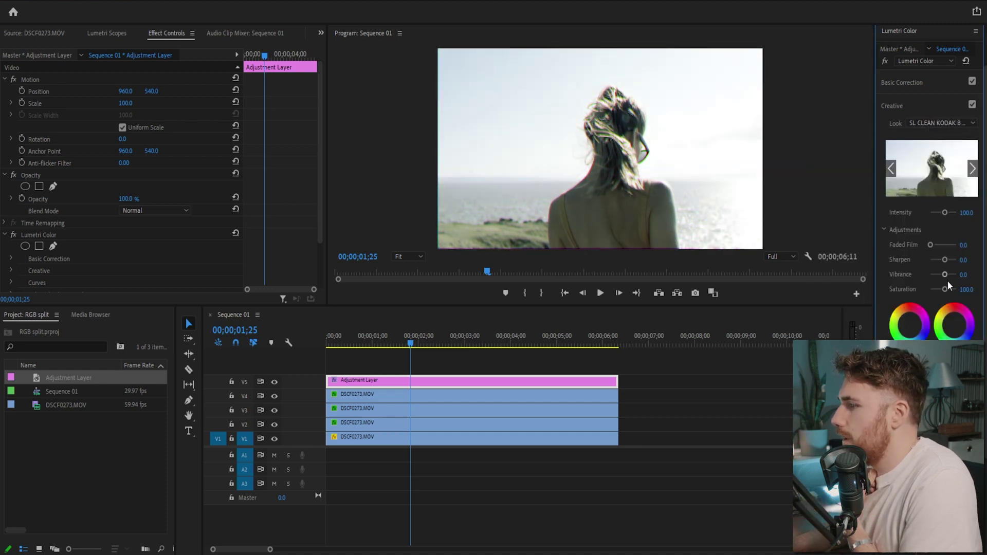
# Set the look's Saturation to 129.4 and Faded Film to 43.1.
pyautogui.moveTo(946, 289)
pyautogui.mouseDown()
pyautogui.moveTo(954, 291)
pyautogui.moveTo(947, 290)
pyautogui.mouseUp()
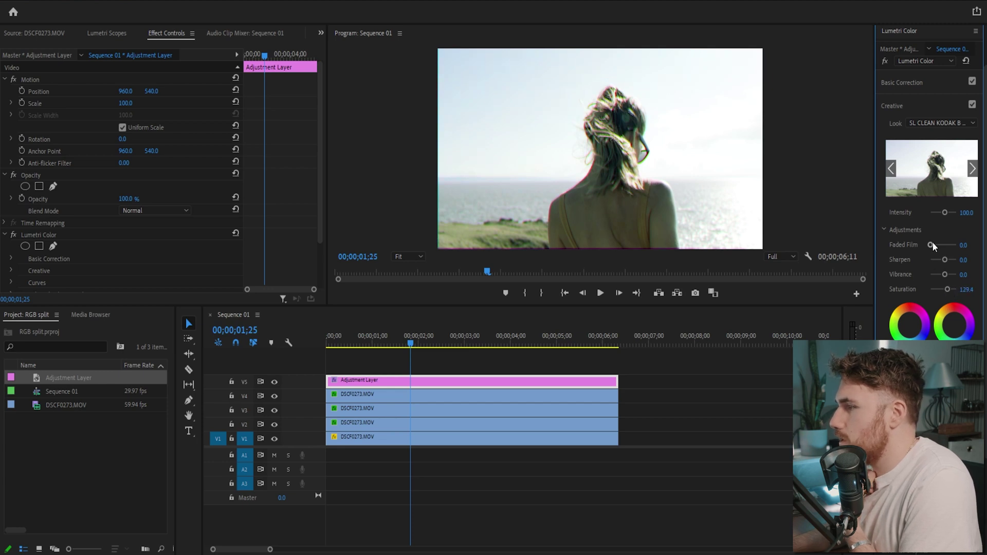
pyautogui.moveTo(931, 244); pyautogui.dragTo(940, 247)
pyautogui.click(341, 368)
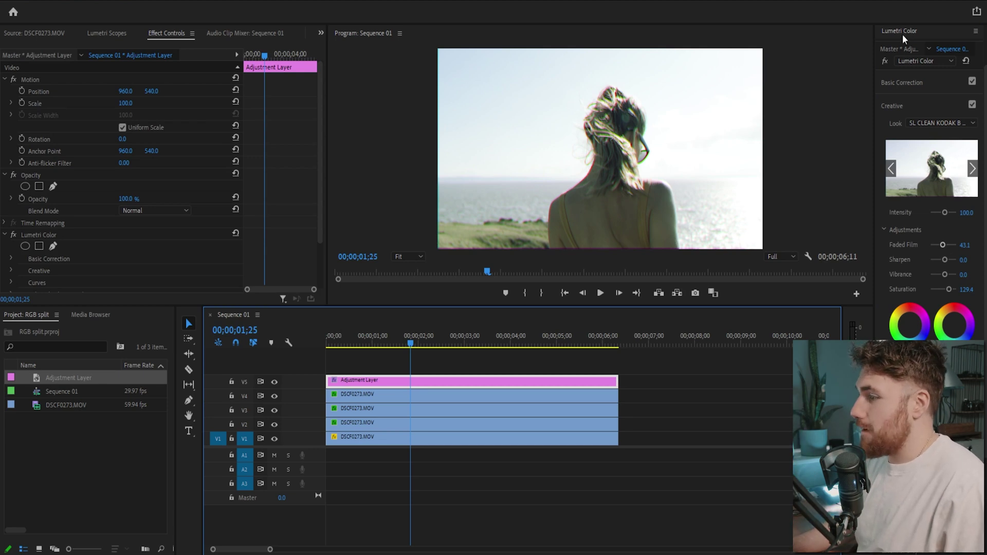
# Apply the Noise effect to the adjustment layer.
pyautogui.hotkey('shift', '7')
pyautogui.click(902, 64)
pyautogui.press('BackSpace')
pyautogui.press('BackSpace')
pyautogui.press('BackSpace')
pyautogui.press('BackSpace')
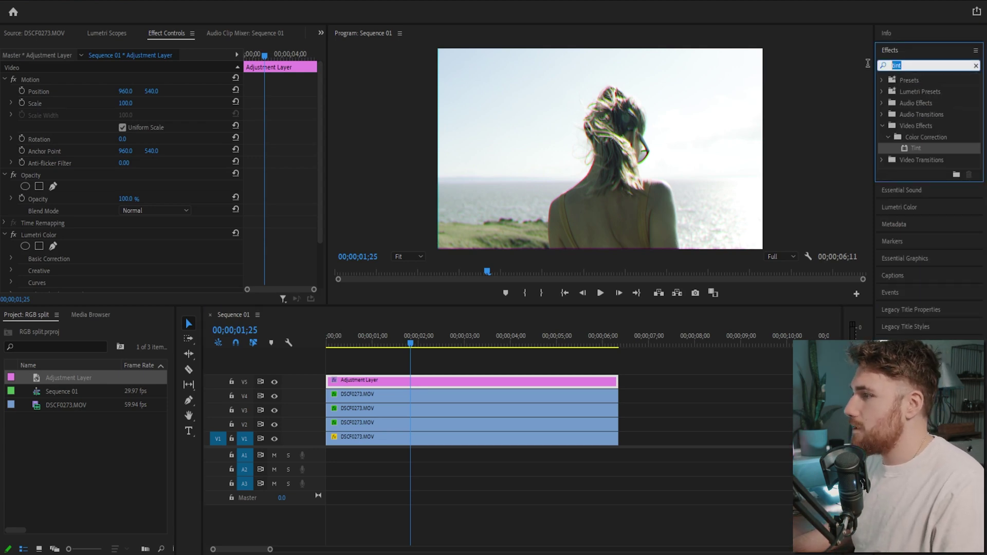
pyautogui.write('roise')
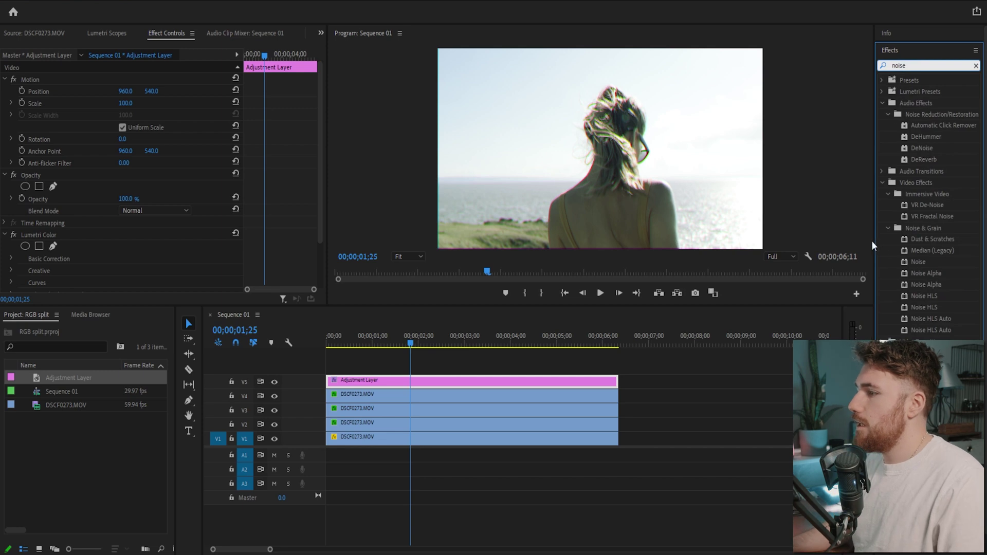
pyautogui.moveTo(924, 263); pyautogui.dragTo(402, 383)
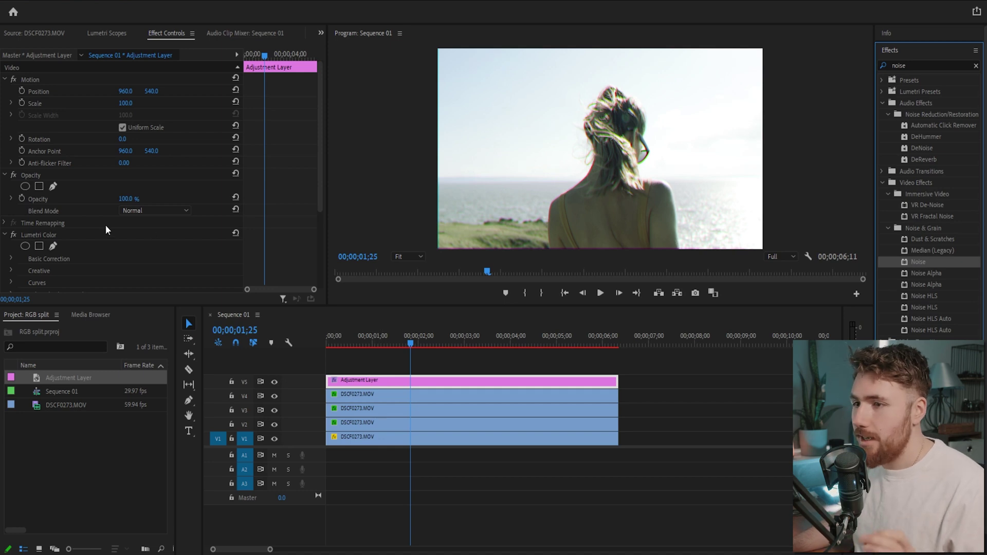
# Set the Noise effect's Amount of Noise to 10%.
pyautogui.scroll(-5, 101, 267)
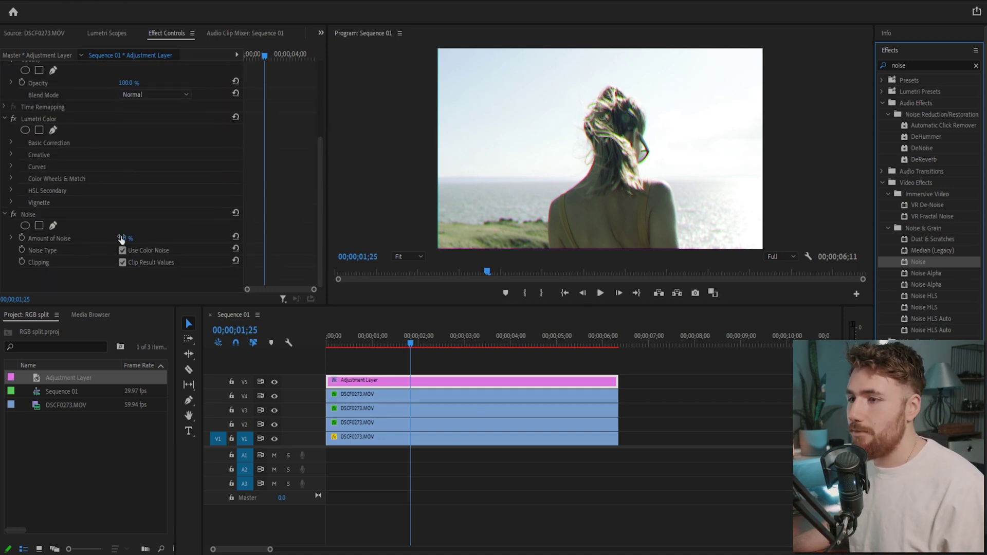
pyautogui.moveTo(121, 239); pyautogui.dragTo(91, 238)
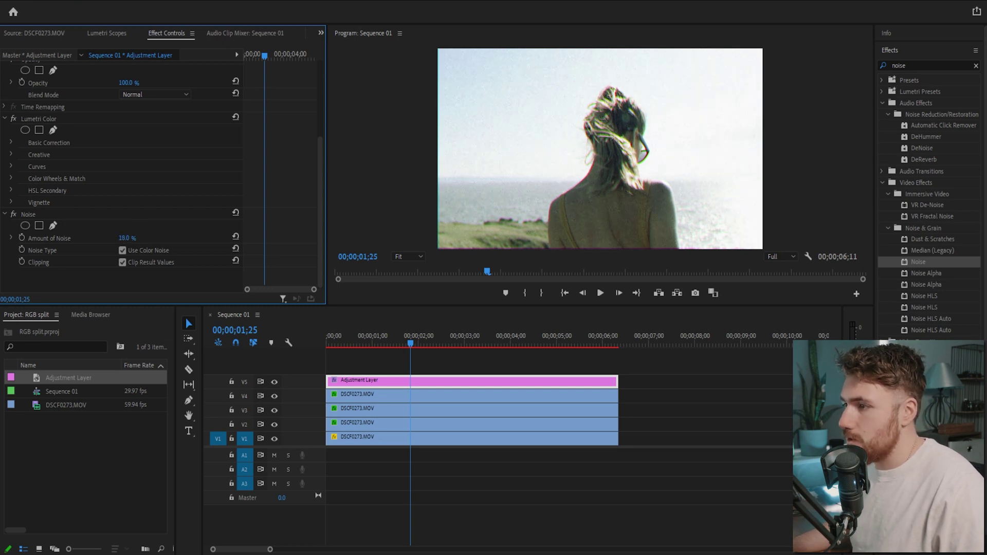
pyautogui.click(129, 238)
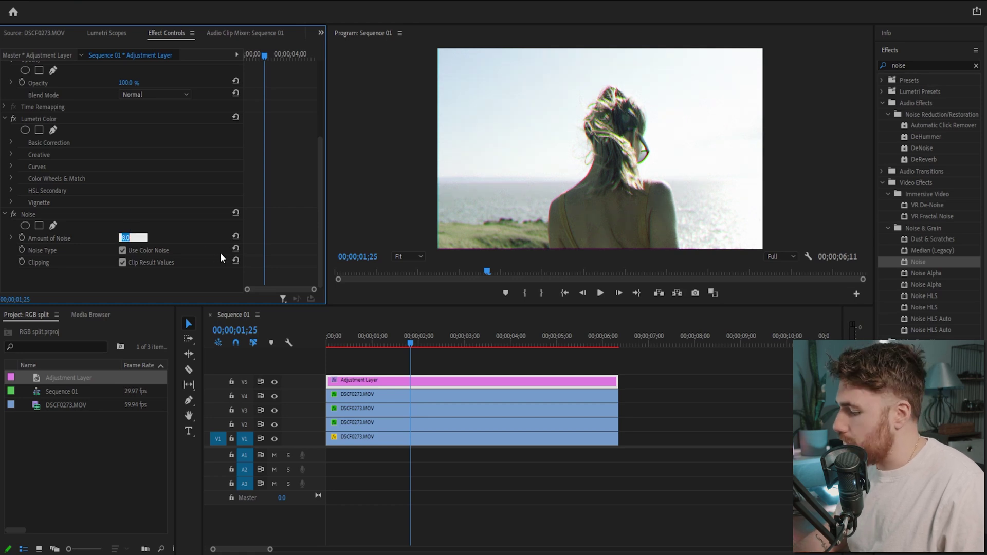
pyautogui.write('12')
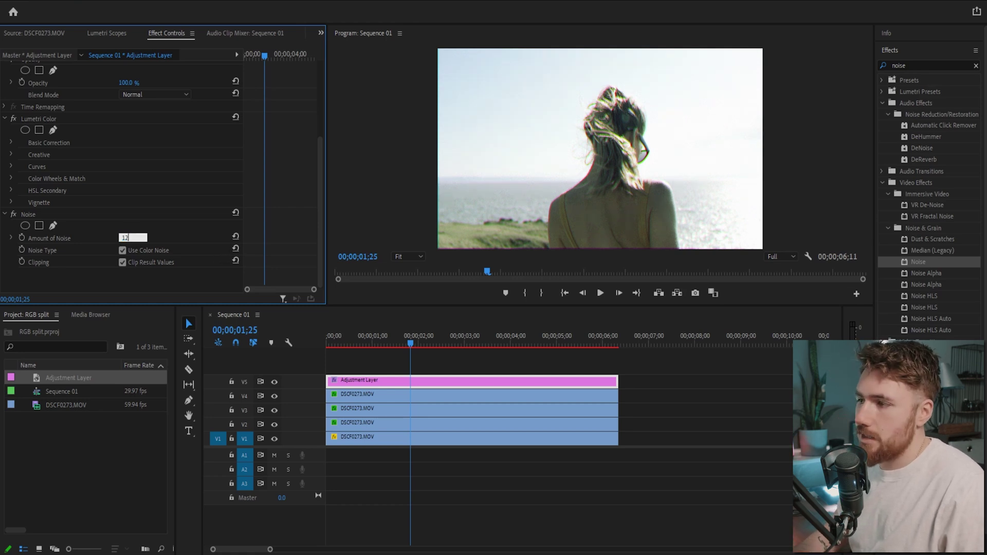
pyautogui.press('Return')
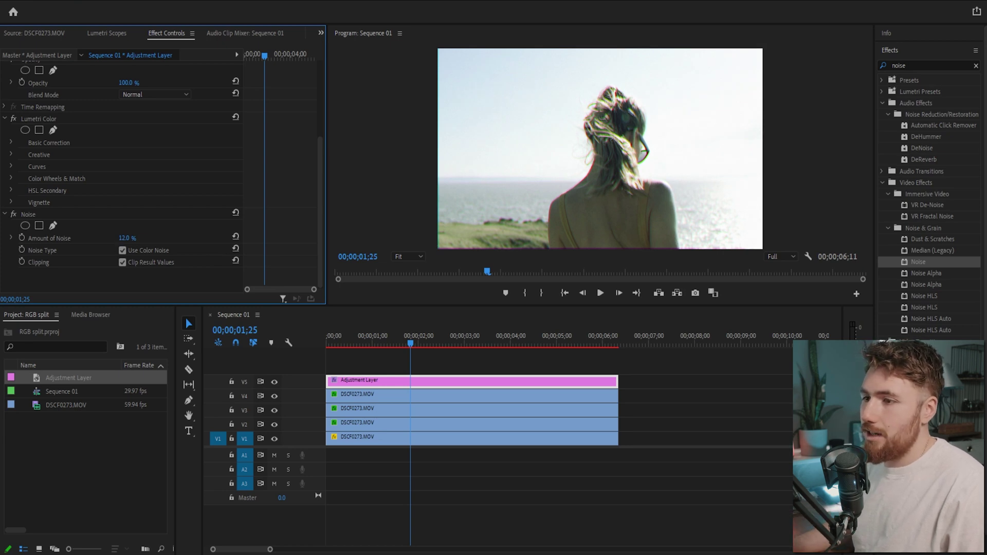
pyautogui.moveTo(127, 238); pyautogui.dragTo(102, 238)
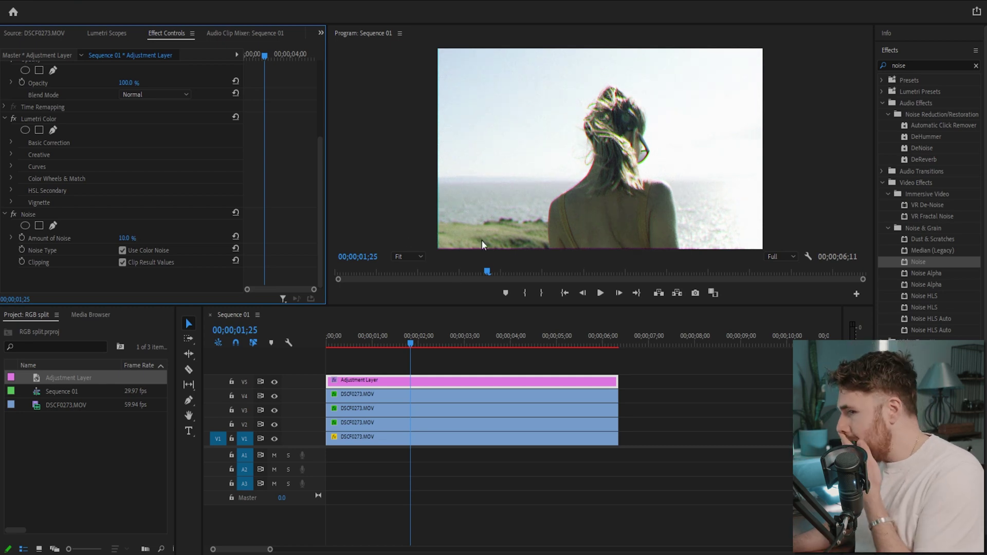
# Place a second Adjustment Layer on V6 spanning the clips' length.
pyautogui.click(90, 402)
pyautogui.click(84, 431)
pyautogui.moveTo(67, 378); pyautogui.dragTo(333, 367)
pyautogui.moveTo(547, 366); pyautogui.dragTo(617, 367)
# Apply Crop to the new adjustment layer with Left and Right at 14%.
pyautogui.click(916, 64)
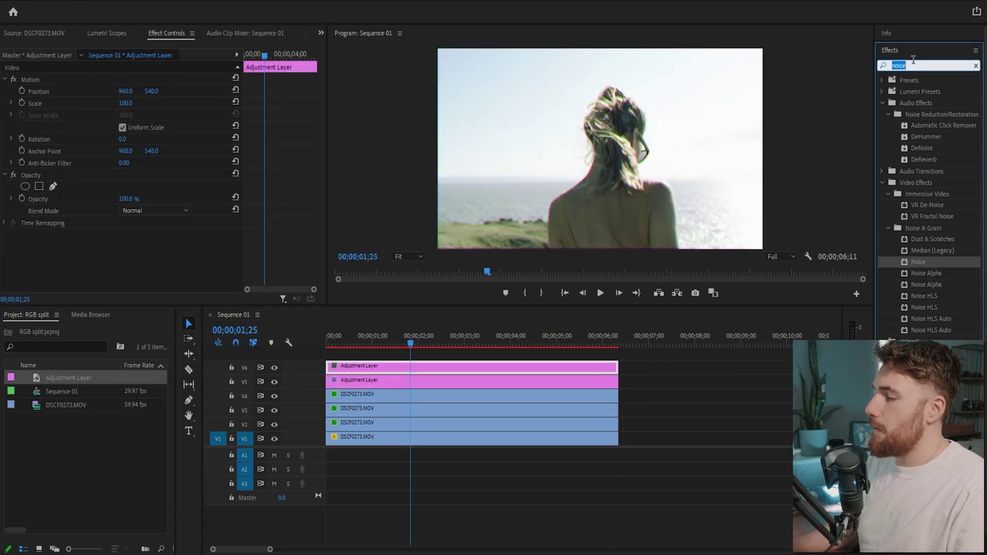
pyautogui.write('crop')
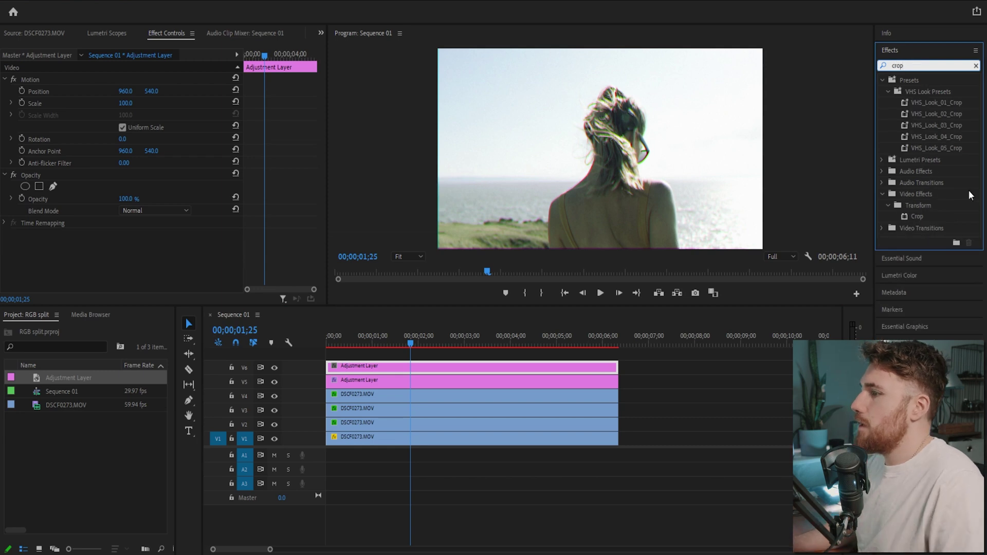
pyautogui.moveTo(917, 217); pyautogui.dragTo(440, 368)
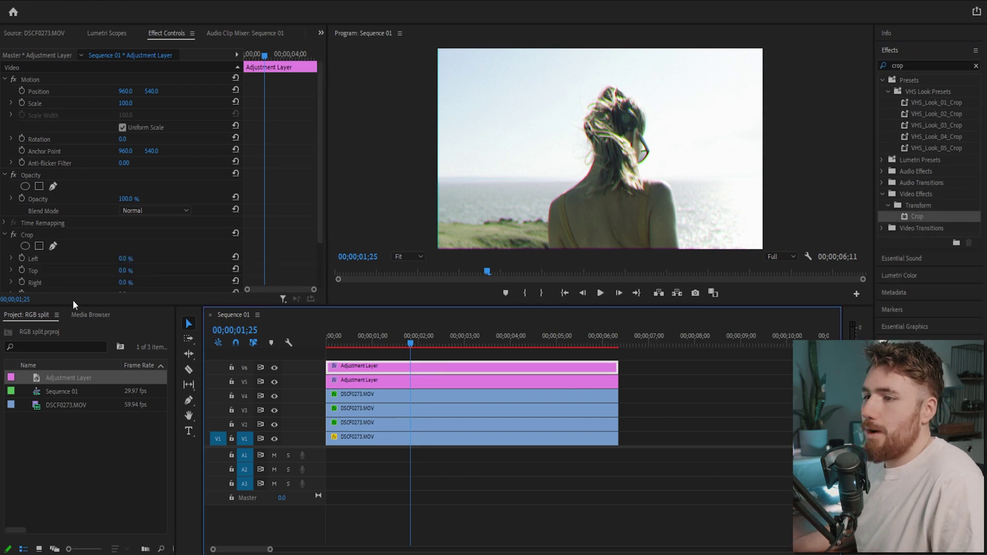
pyautogui.scroll(-2, 97, 187)
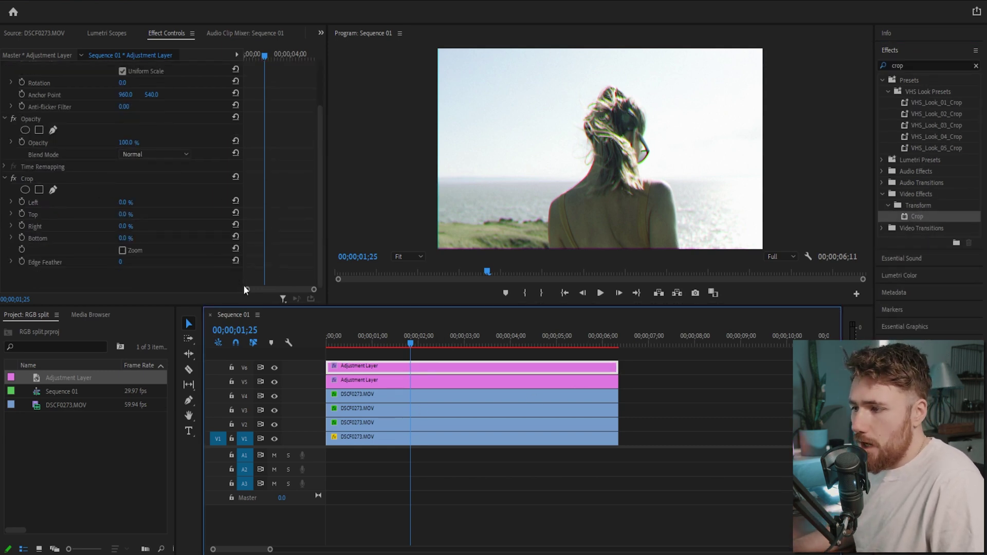
pyautogui.click(125, 202)
pyautogui.write('14')
pyautogui.press('Return')
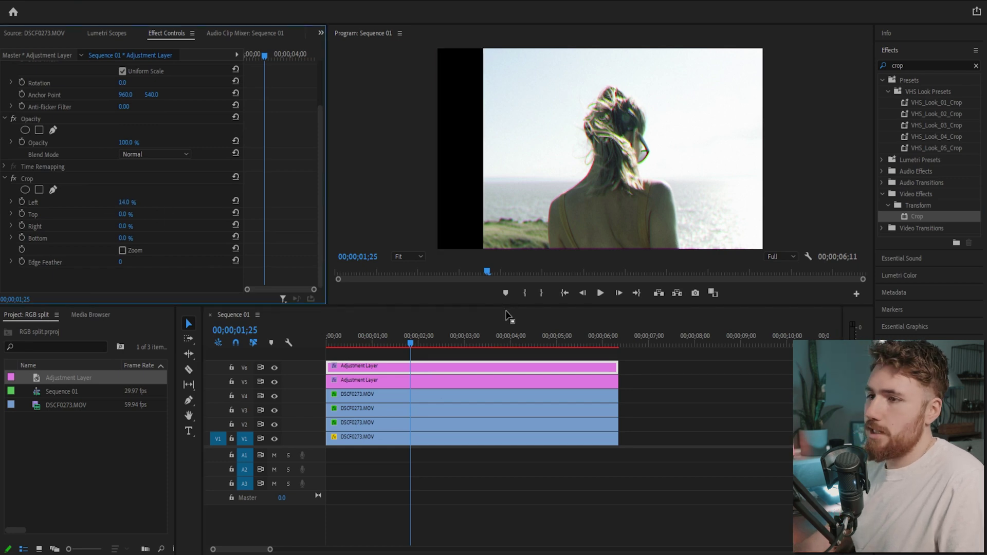
pyautogui.click(123, 226)
pyautogui.write('14')
pyautogui.press('Return')
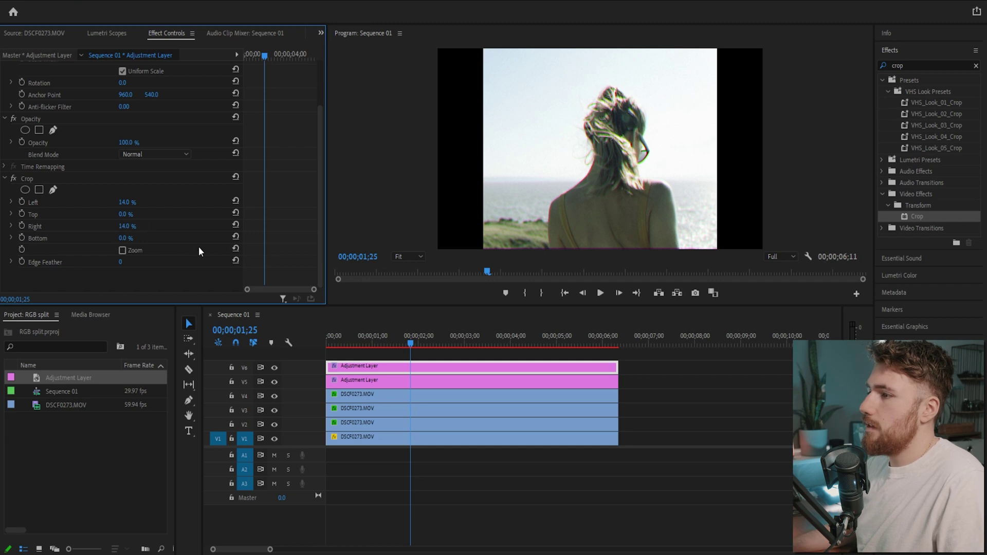
pyautogui.click(438, 348)
pyautogui.moveTo(397, 337); pyautogui.dragTo(425, 344)
# Set the Program monitor playback resolution to 1/4 and preview the look from 01;27.
pyautogui.click(781, 256)
pyautogui.click(779, 288)
pyautogui.click(684, 384)
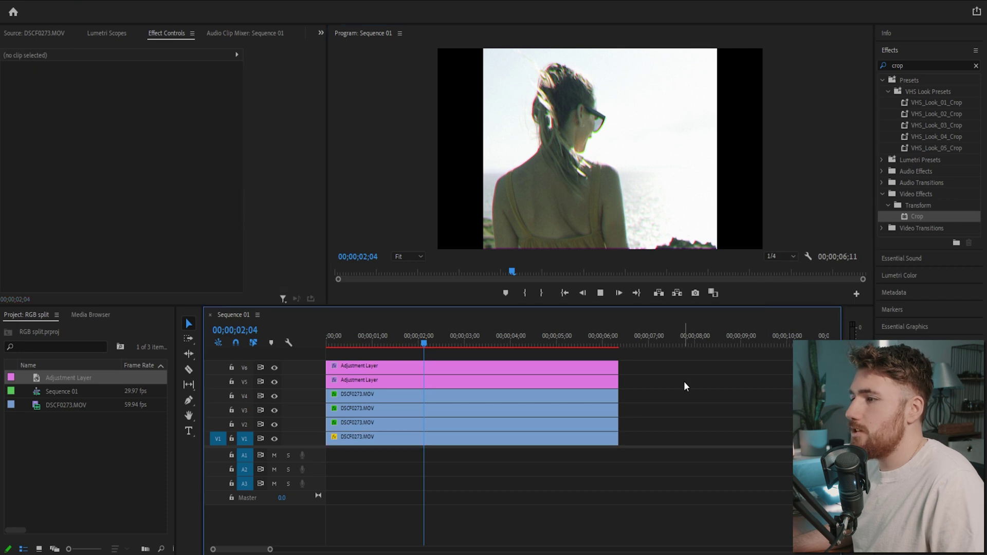
pyautogui.press('space')
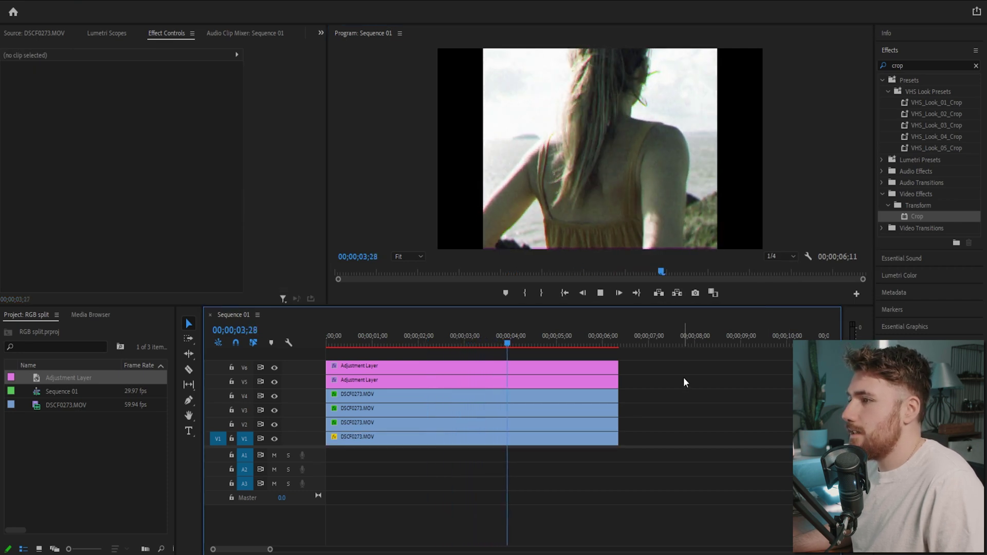
pyautogui.press('d')
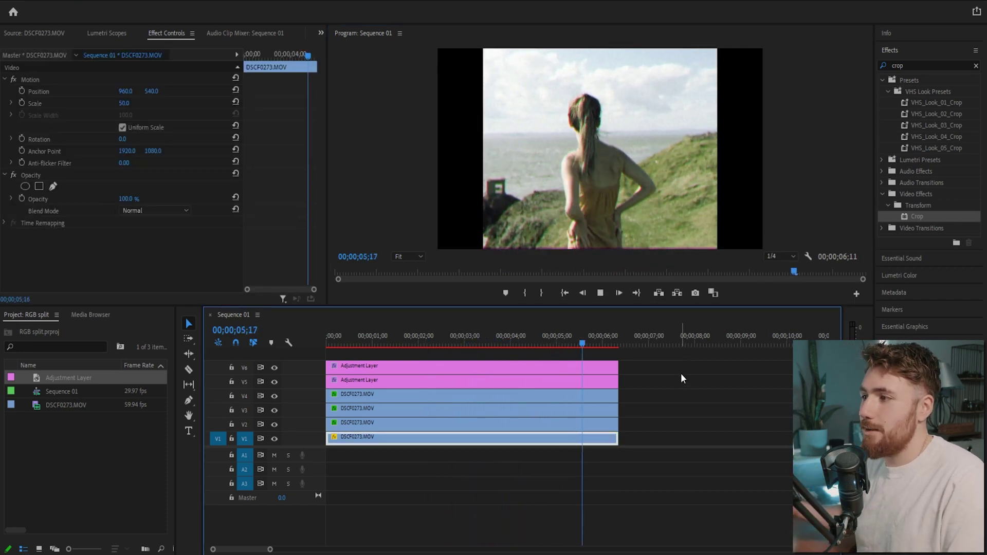
pyautogui.press('space')
pyautogui.click(413, 337)
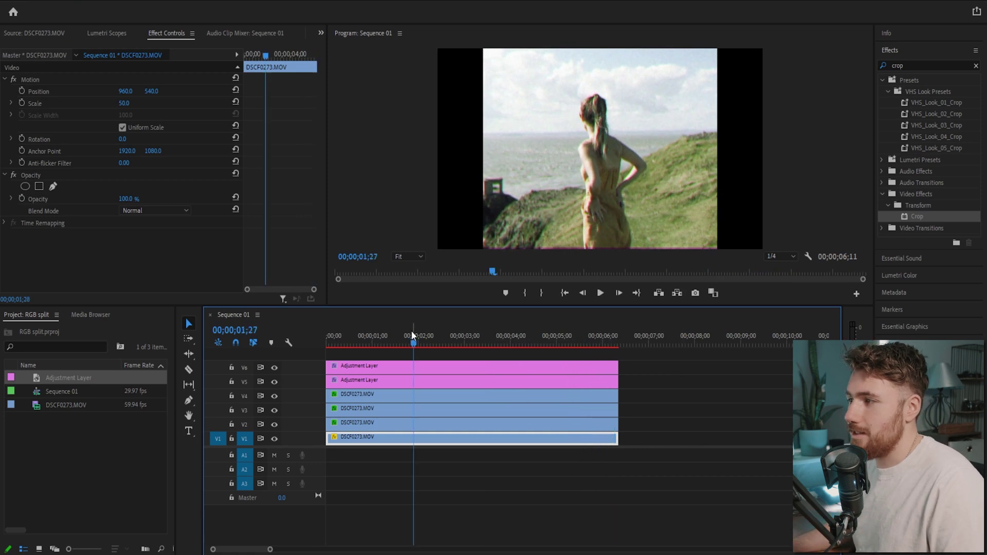
pyautogui.click(698, 381)
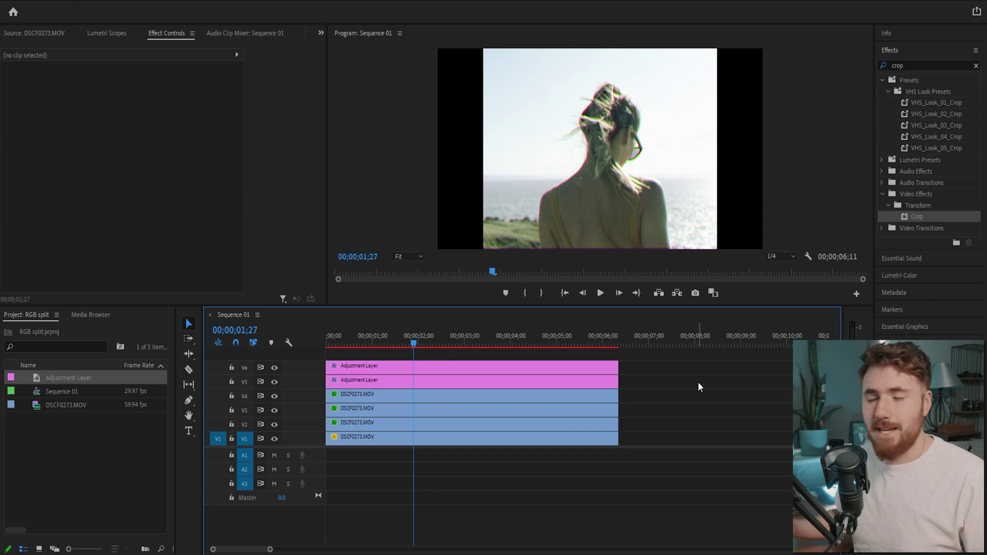
# Apply Gaussian Blur to the red-tinted V4 clip and scrub ahead to check the softened fringe.
pyautogui.click(433, 395)
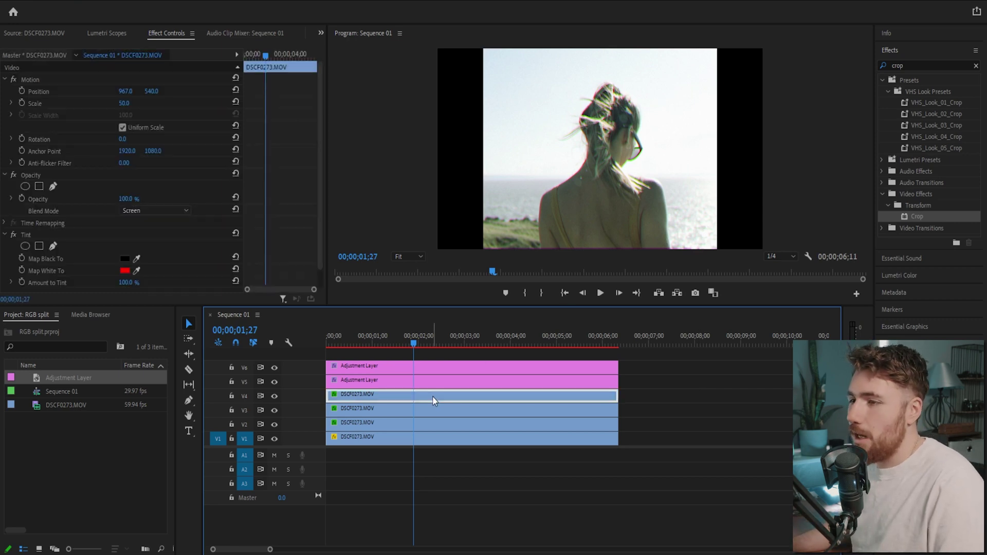
pyautogui.click(925, 66)
pyautogui.doubleClick(924, 65)
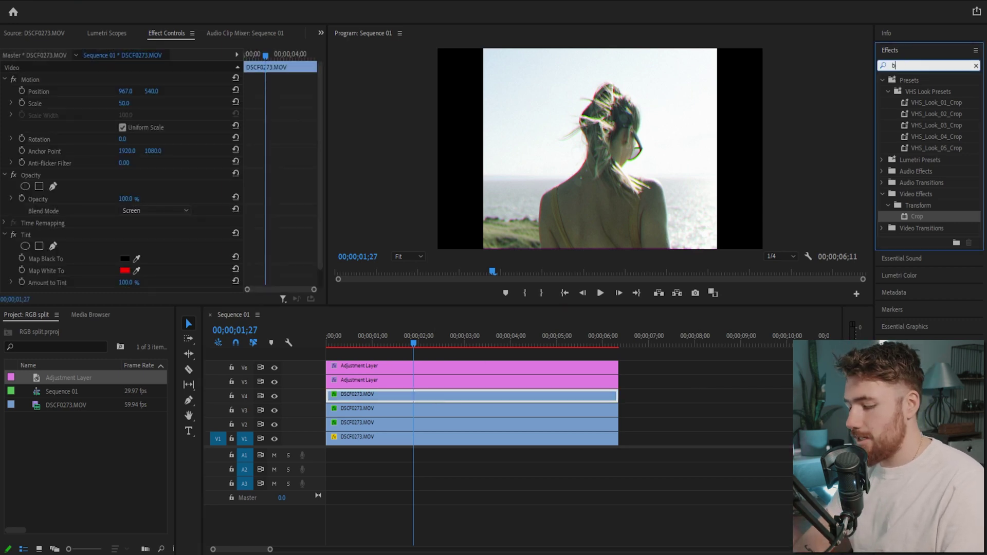
pyautogui.write('blur')
pyautogui.moveTo(929, 296); pyautogui.dragTo(437, 368)
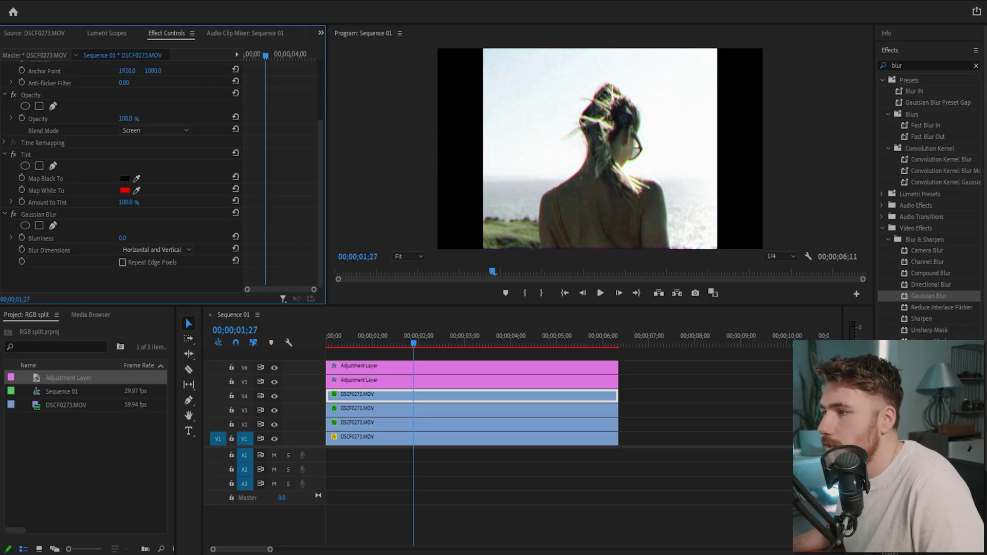
pyautogui.click(680, 412)
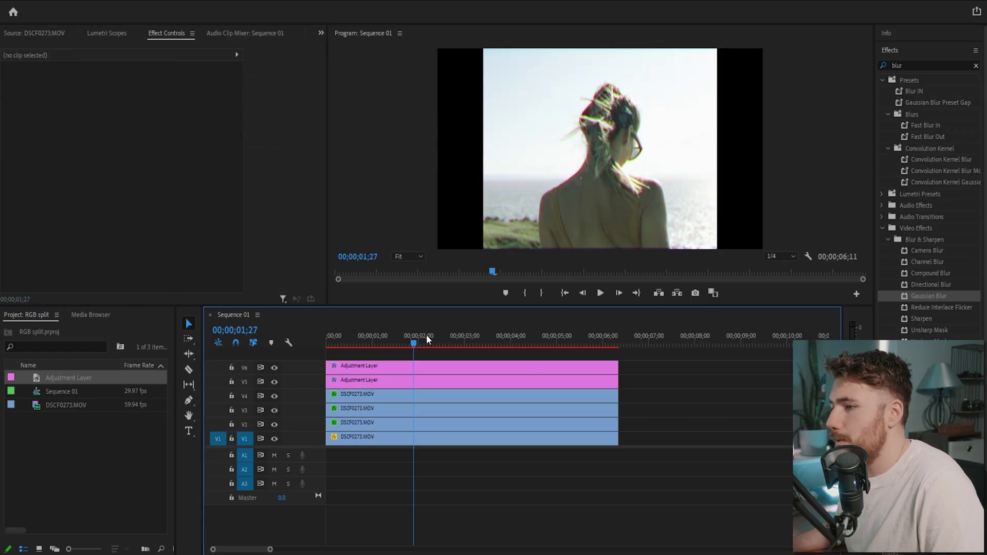
pyautogui.moveTo(421, 338); pyautogui.dragTo(526, 346)
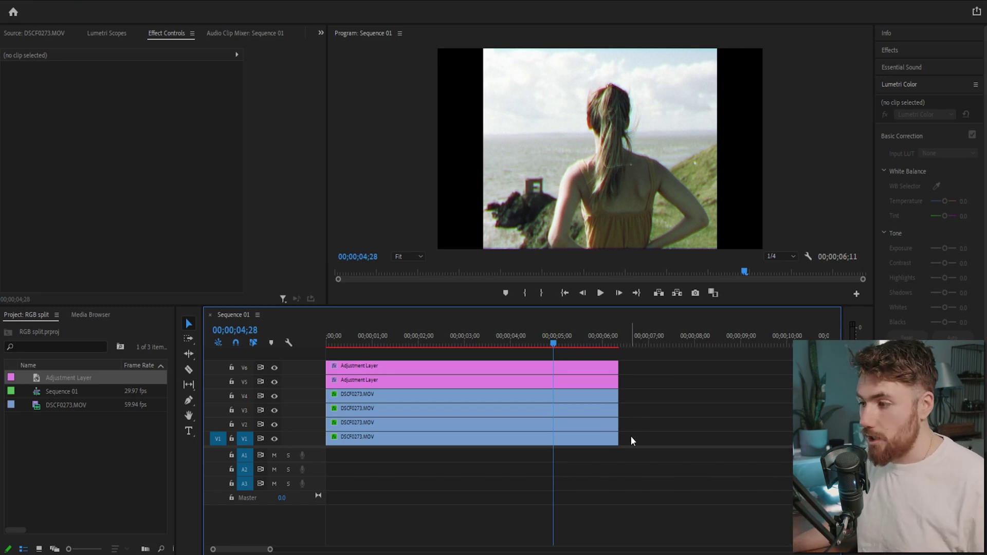
# Marquee-select all six stacked clips and nest them under the default name Nested Sequence 01.
pyautogui.moveTo(633, 440); pyautogui.dragTo(445, 368)
pyautogui.rightClick(445, 370)
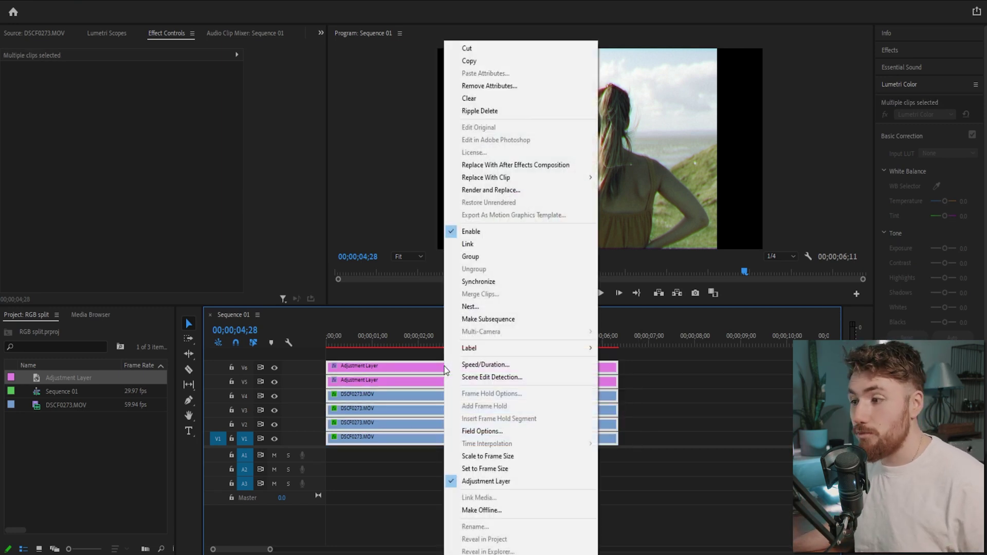
pyautogui.click(477, 311)
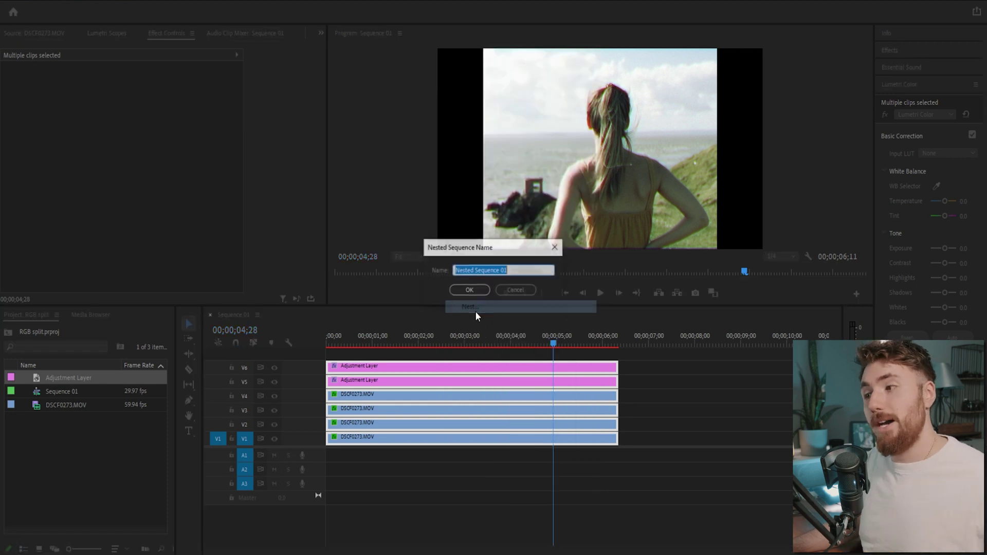
pyautogui.click(469, 290)
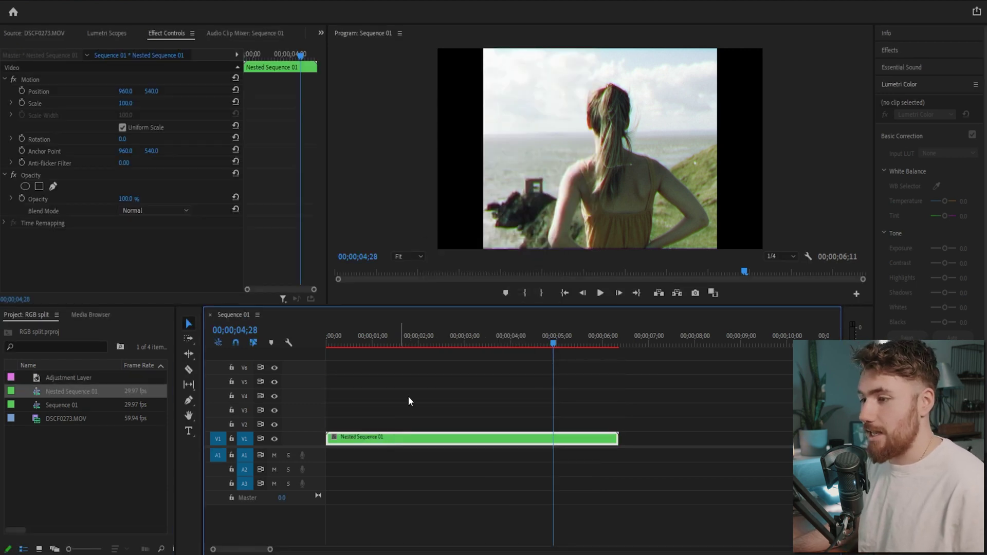
pyautogui.moveTo(411, 336); pyautogui.dragTo(391, 340)
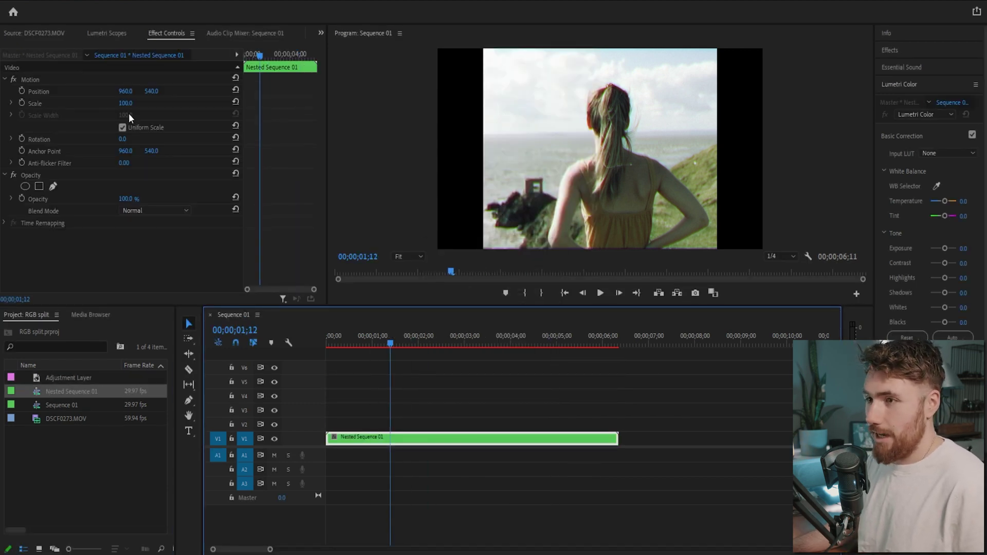